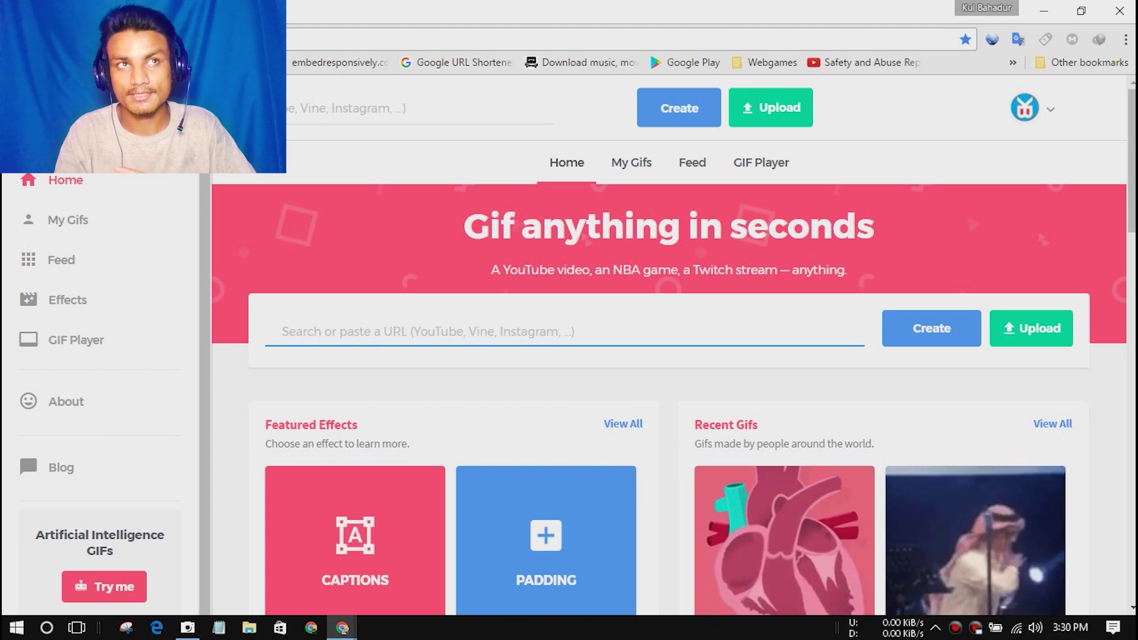
# Scroll up and down the gifs.com page to look it over.
pyautogui.scroll(-1, 670, 392)
pyautogui.scroll(-5, 670, 379)
pyautogui.scroll(-3, 670, 379)
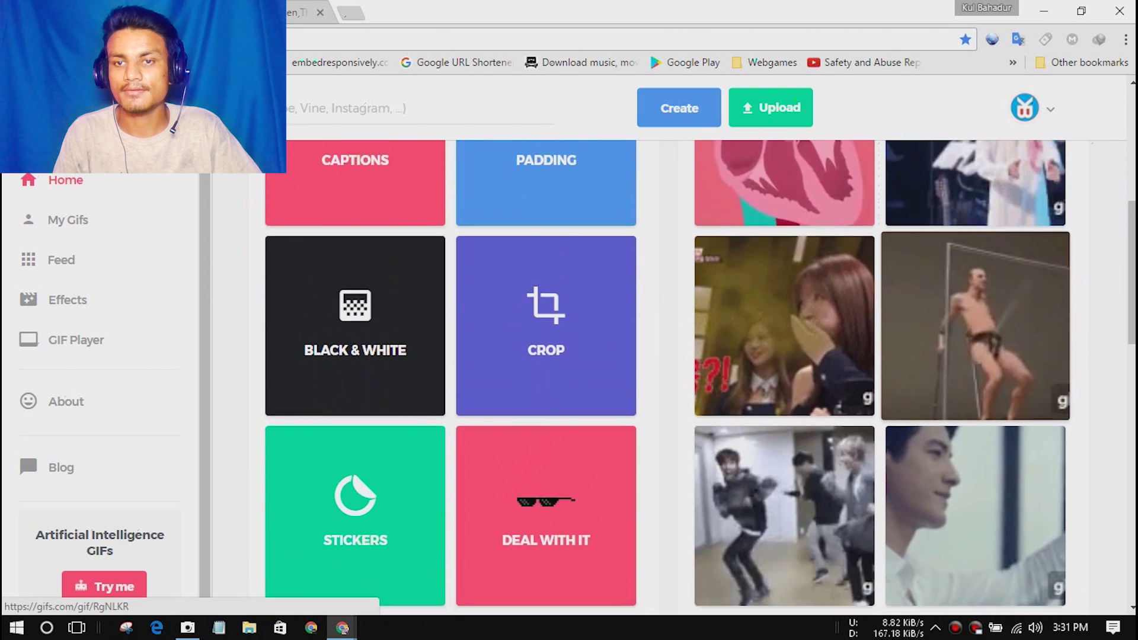
pyautogui.scroll(1, 782, 297)
pyautogui.scroll(2, 783, 297)
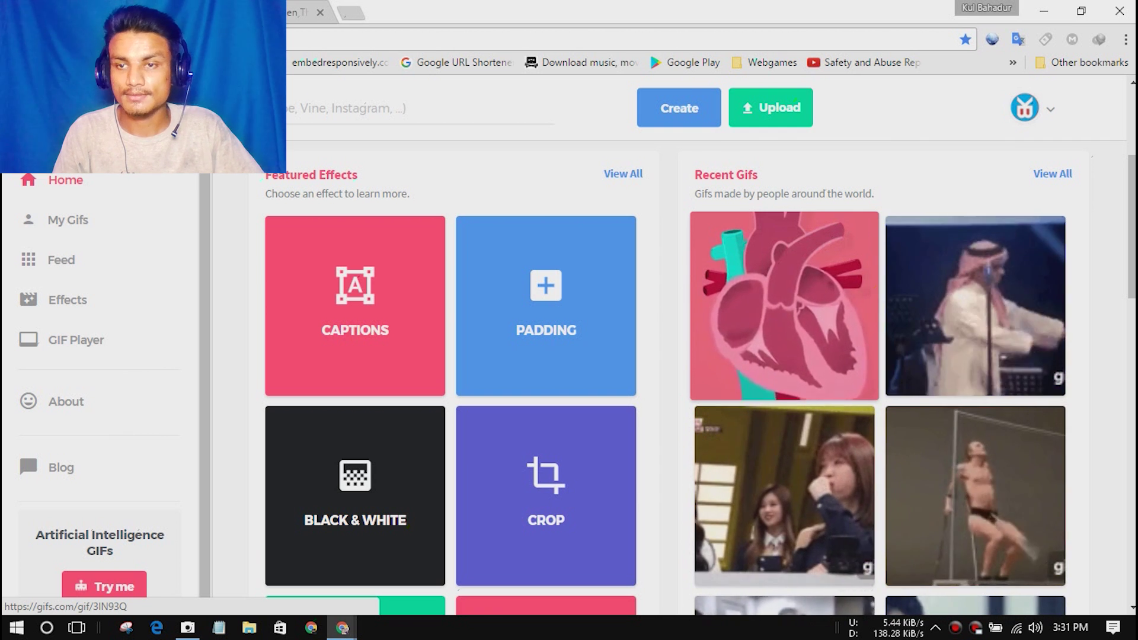
pyautogui.scroll(-4, 782, 368)
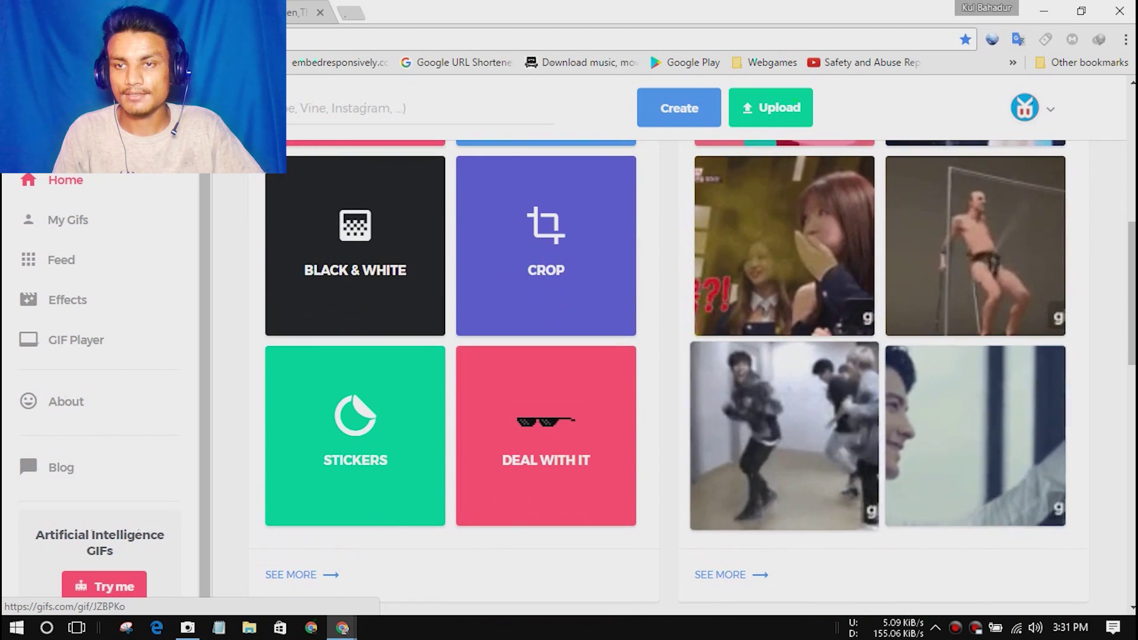
pyautogui.scroll(4, 783, 368)
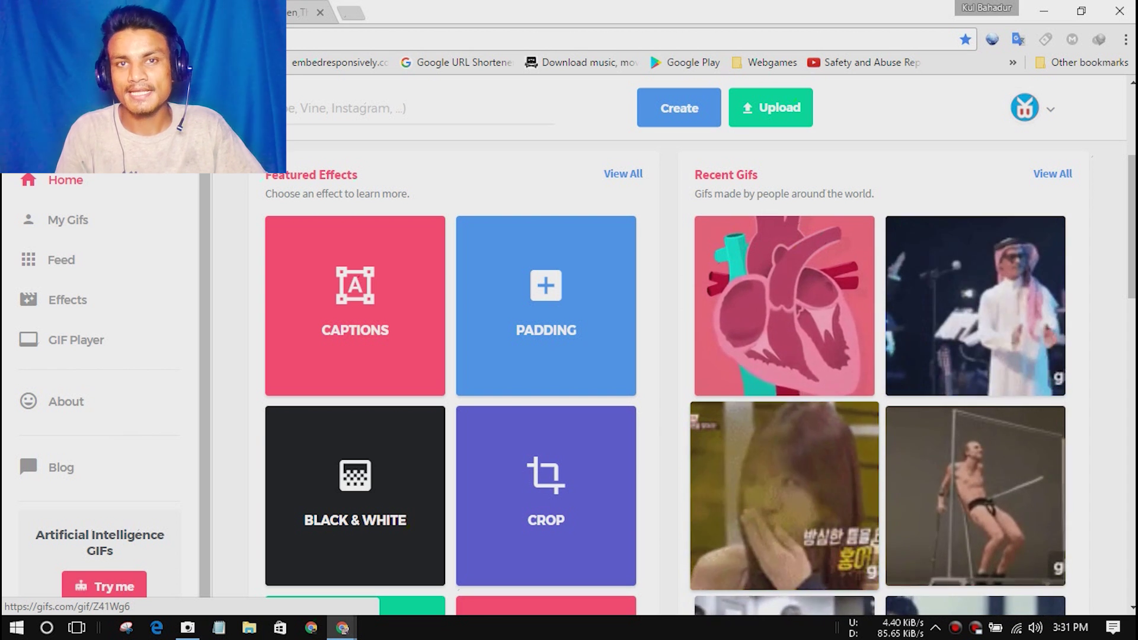
pyautogui.scroll(2, 783, 368)
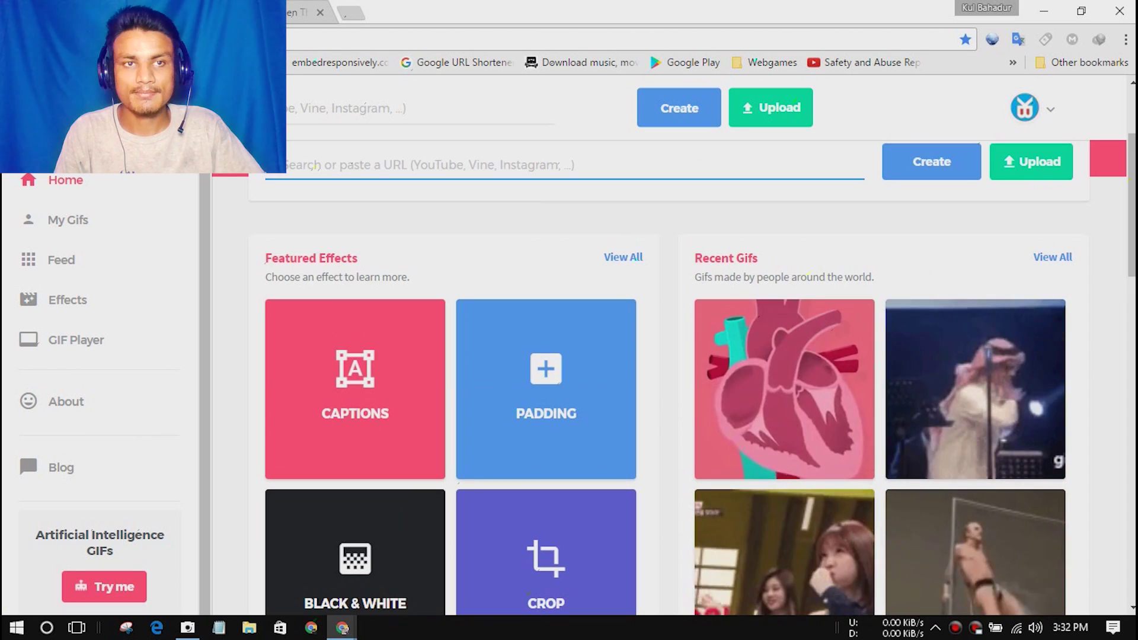
# On YouTube, play and pause the beat-drop video, then copy its address.
pyautogui.hotkey('alt', 'Left')
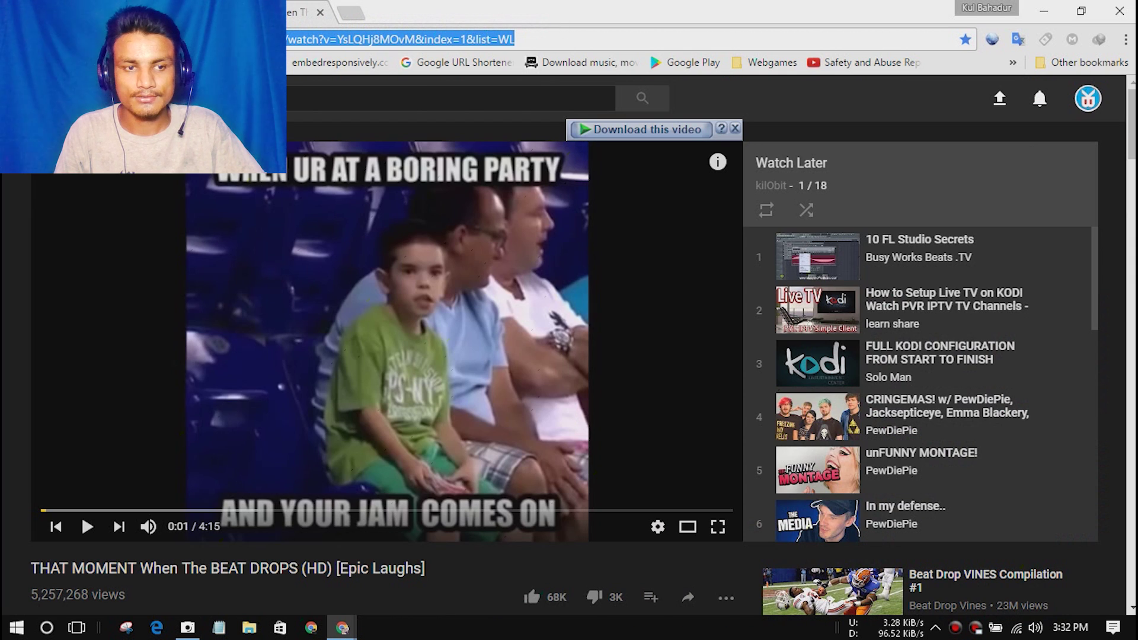
pyautogui.click(367, 331)
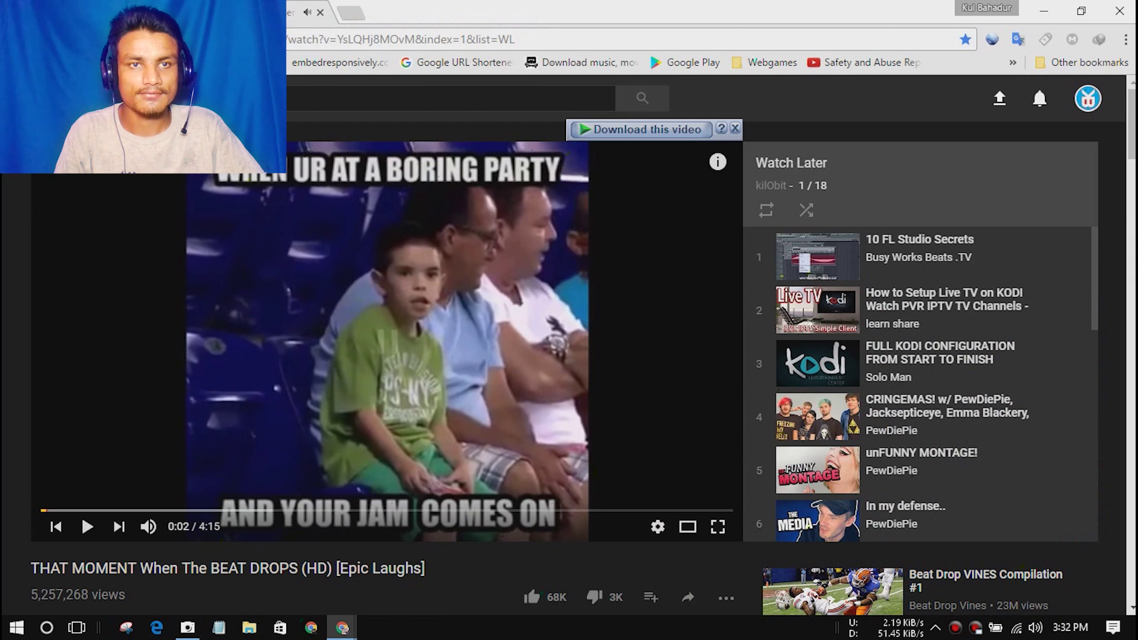
pyautogui.click(368, 331)
pyautogui.click(301, 39)
pyautogui.rightClick(301, 39)
pyautogui.click(335, 101)
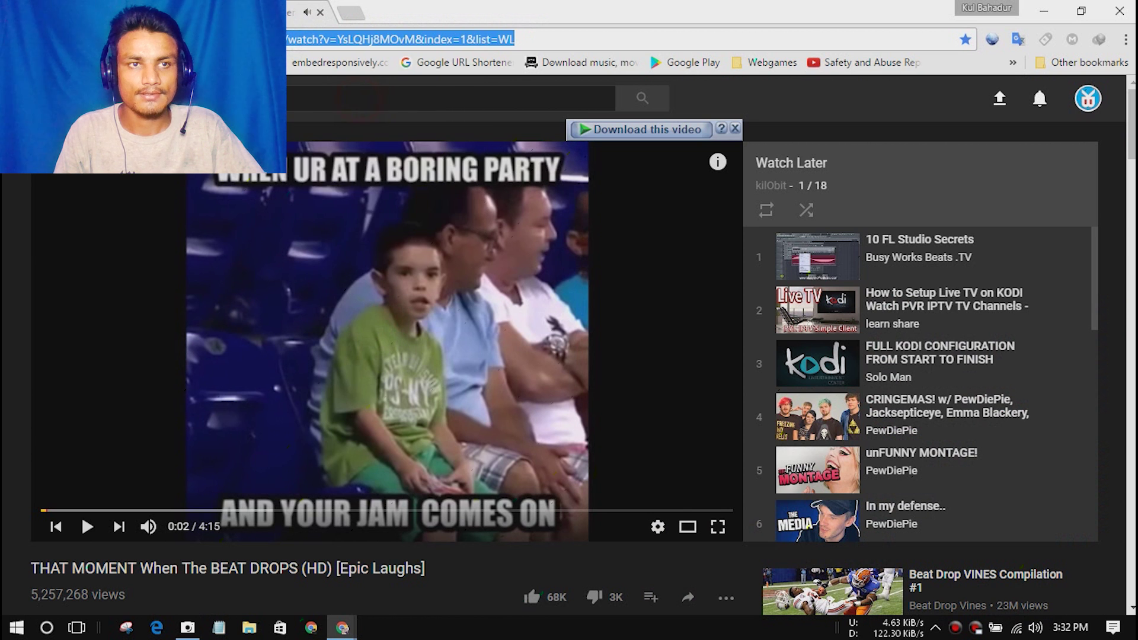
# Paste the YouTube link into the gifs.com URL field so the 04:15 video loads.
pyautogui.hotkey('alt', 'Right')
pyautogui.rightClick(403, 160)
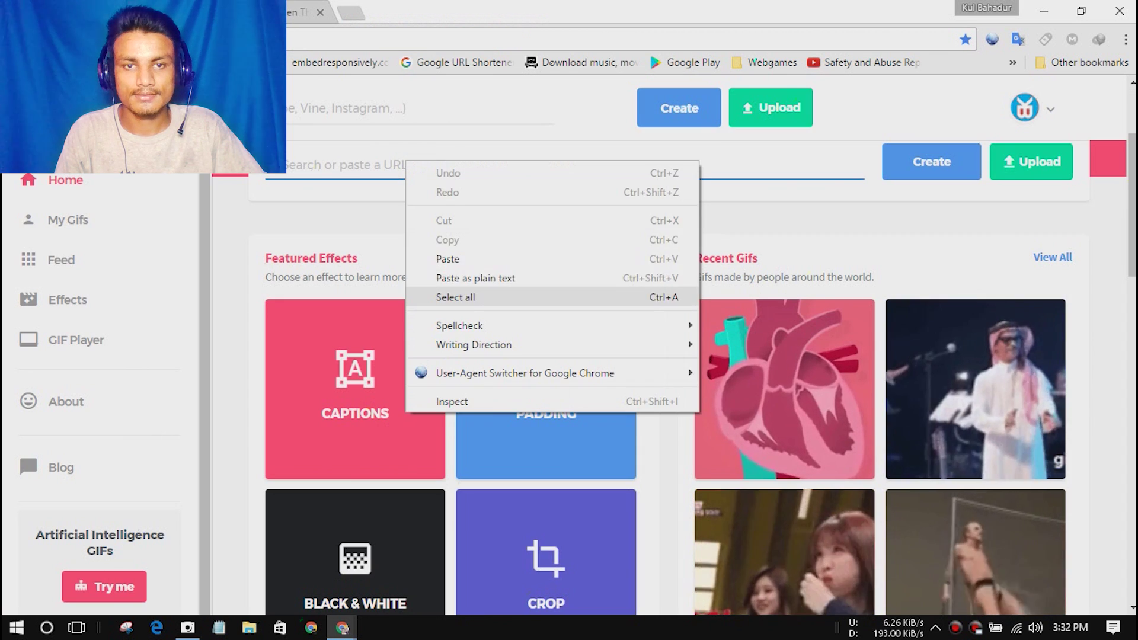
pyautogui.click(502, 261)
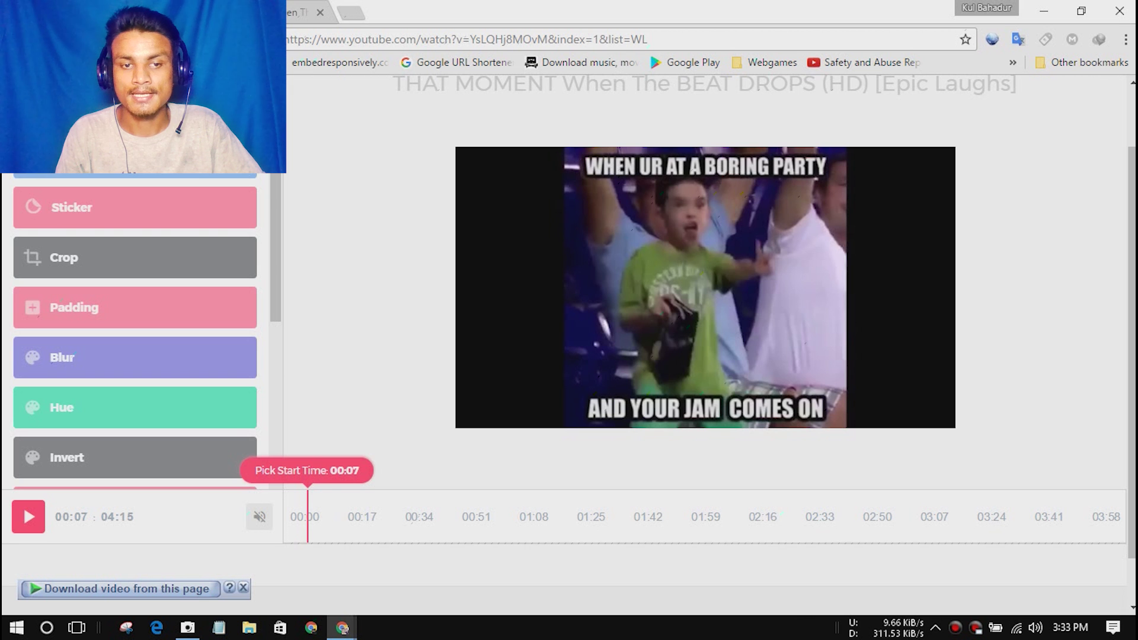
# Set the clip start at 00:07 for a 3-second clip from 00:07.01 to 00:10.01.
pyautogui.click(307, 515)
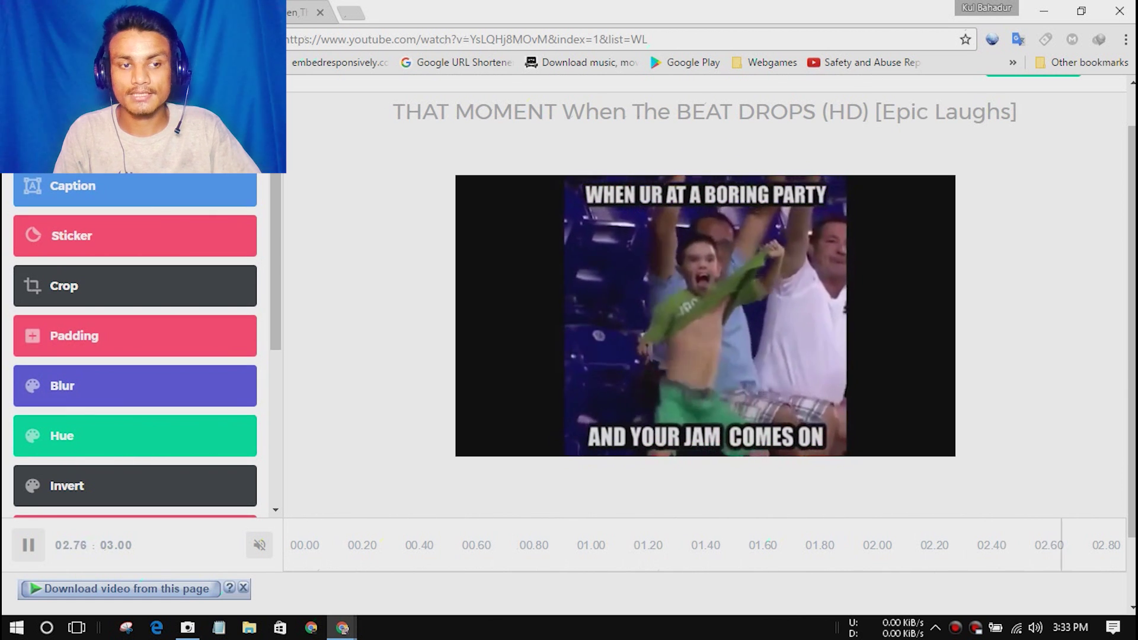
pyautogui.scroll(-1, 275, 305)
pyautogui.scroll(1, 136, 356)
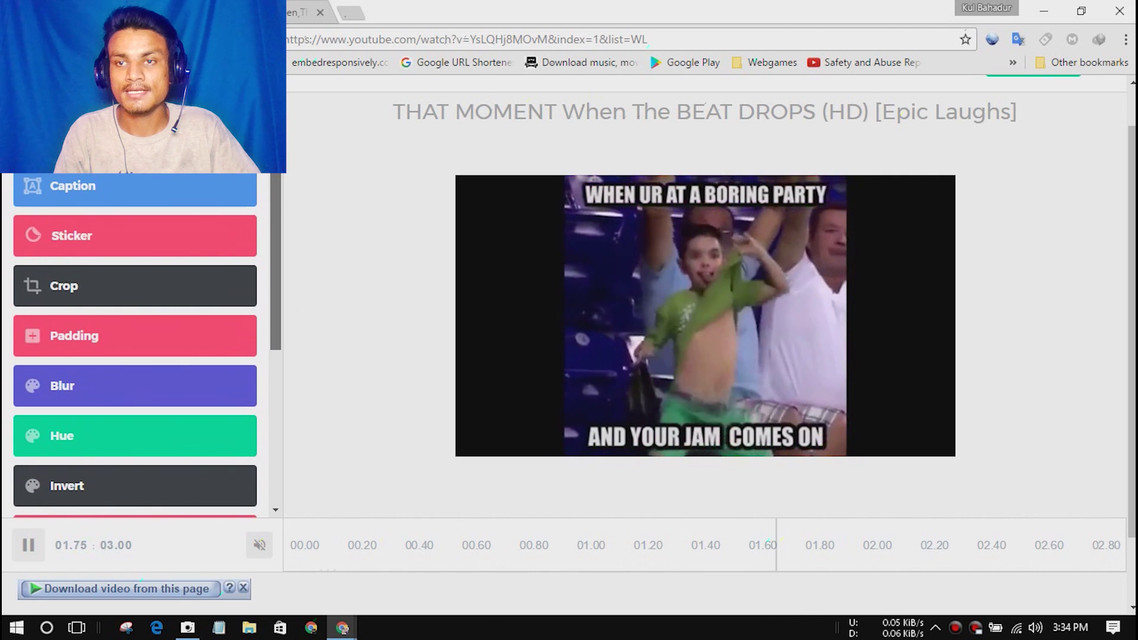
pyautogui.scroll(1, 135, 355)
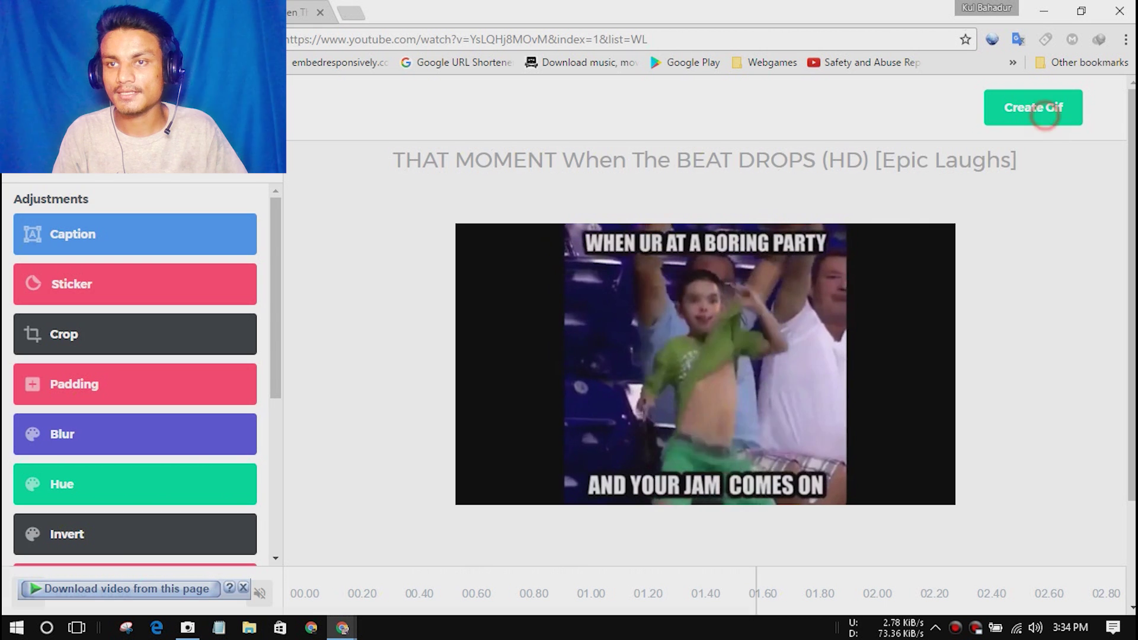
# Create the GIF titled 'THAT MOMENT When The BEAT DROPS (HD) [Epic Laughs]' and submit it.
pyautogui.click(1033, 107)
pyautogui.moveTo(713, 285); pyautogui.dragTo(352, 285)
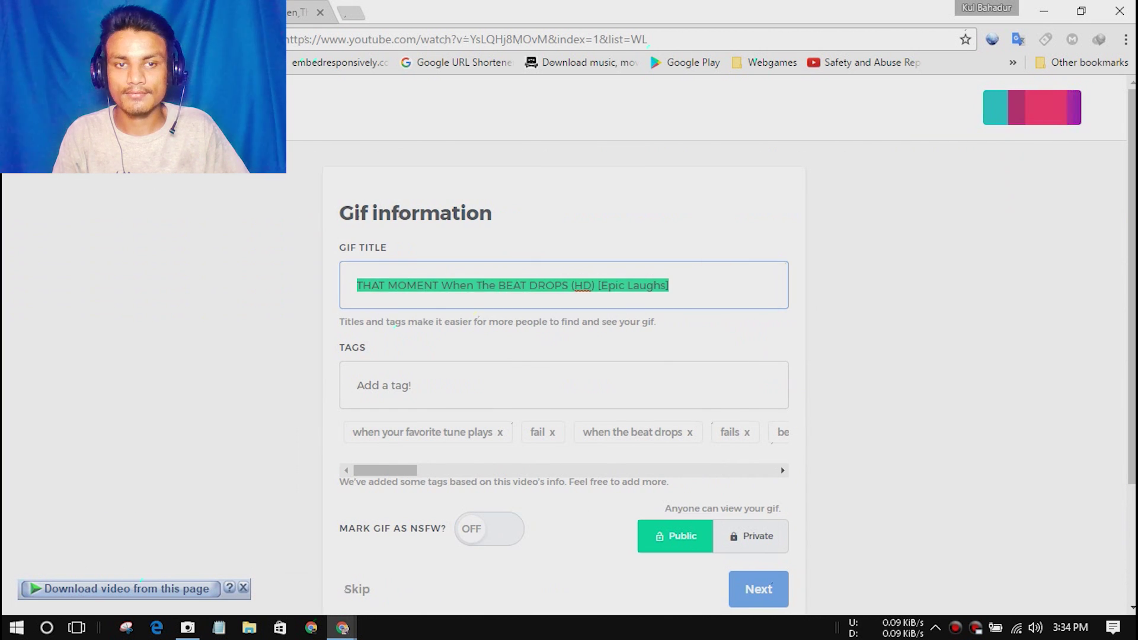
pyautogui.scroll(-3, 534, 296)
pyautogui.click(596, 230)
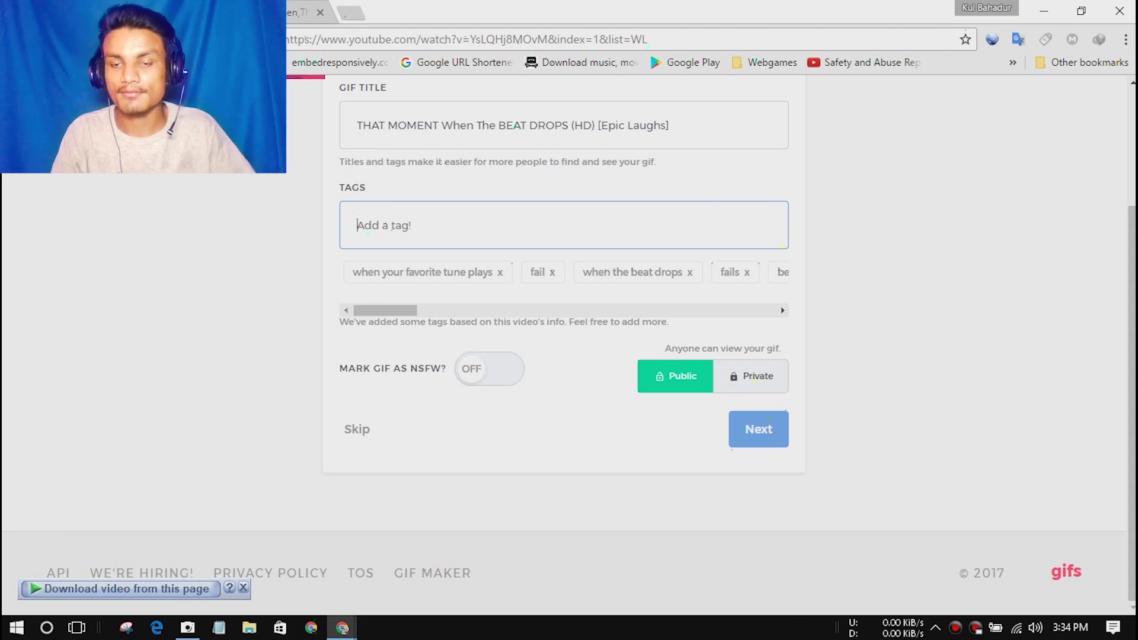
pyautogui.click(735, 444)
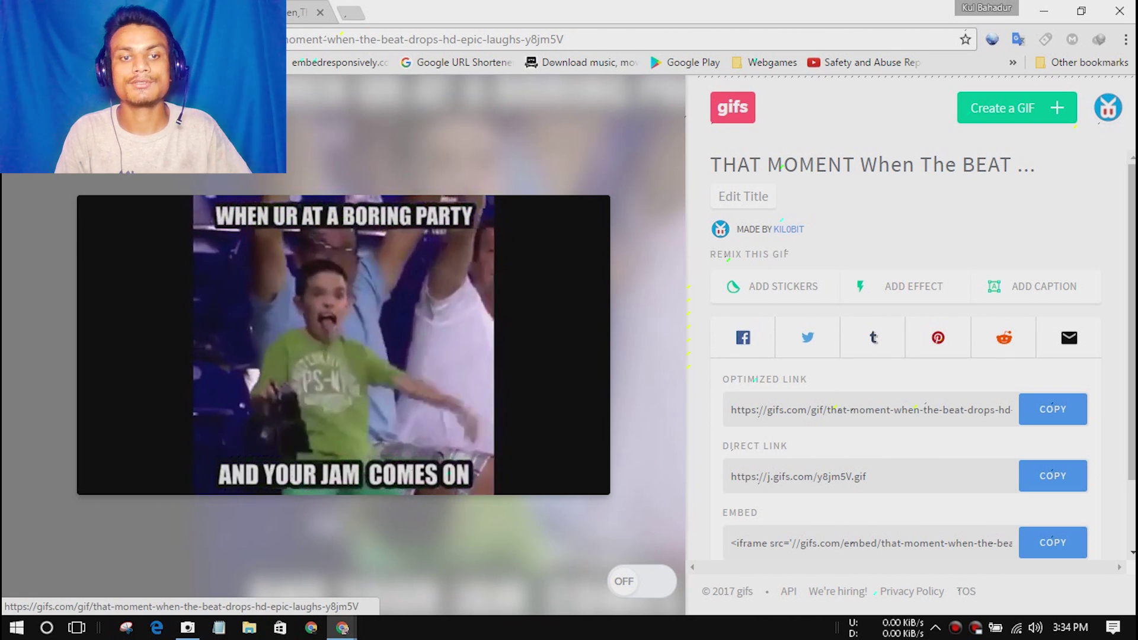
# Scroll the finished GIF panel down to reveal the Download GIF option.
pyautogui.moveTo(344, 344)
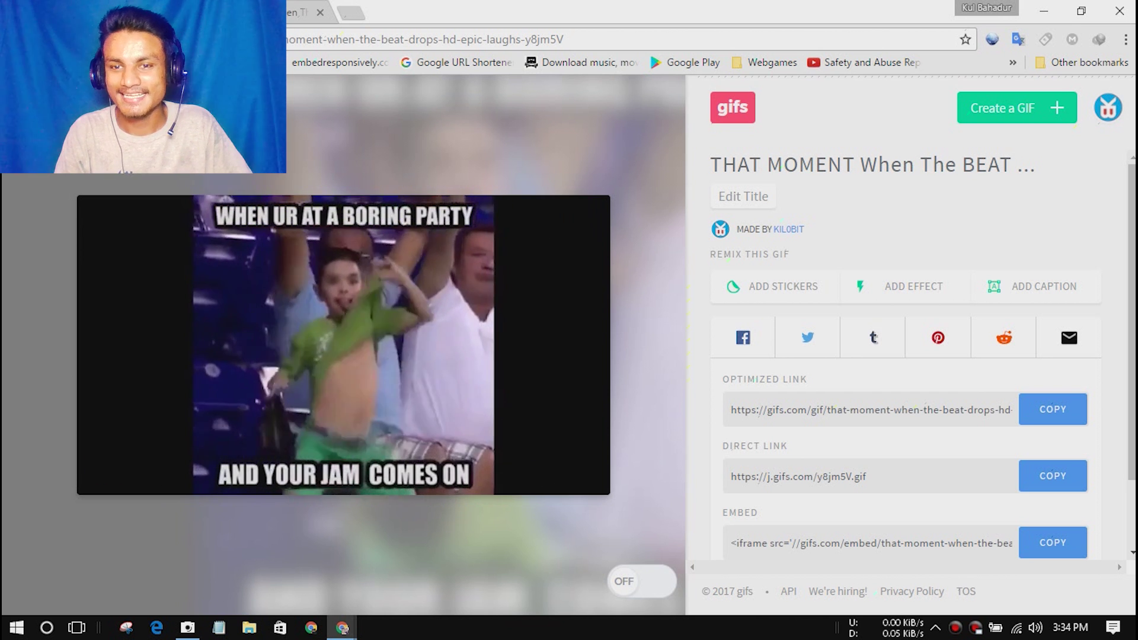
pyautogui.scroll(-2, 907, 356)
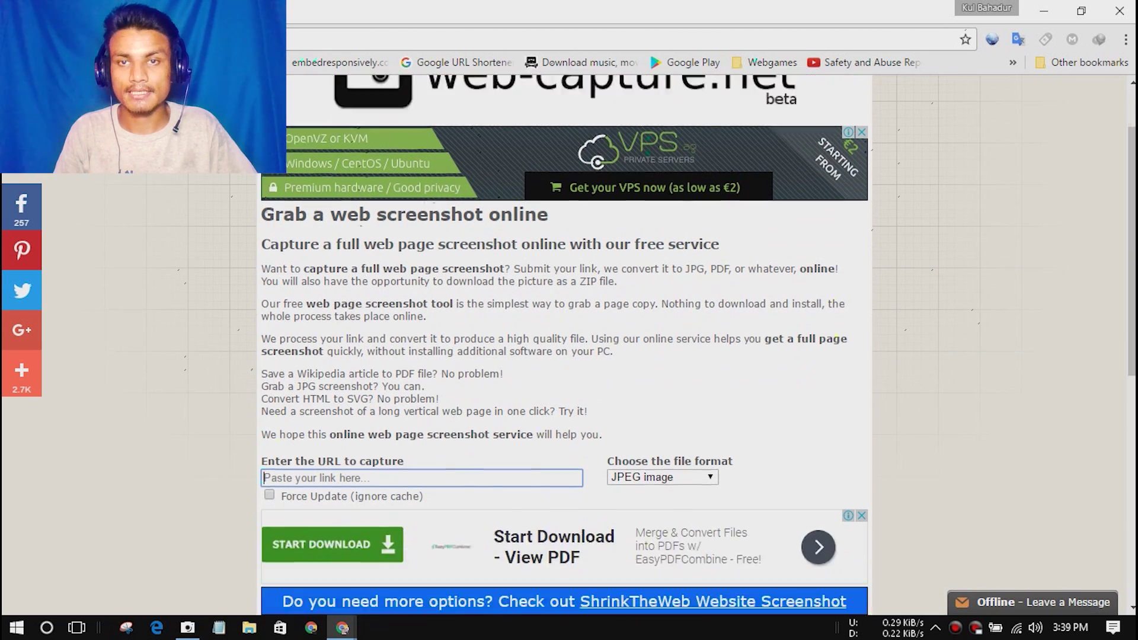
# Paste kil0bit.blogspot.com into web-capture.net's URL field, keeping JPEG image as the format.
pyautogui.scroll(-1, 563, 356)
pyautogui.scroll(-1, 563, 355)
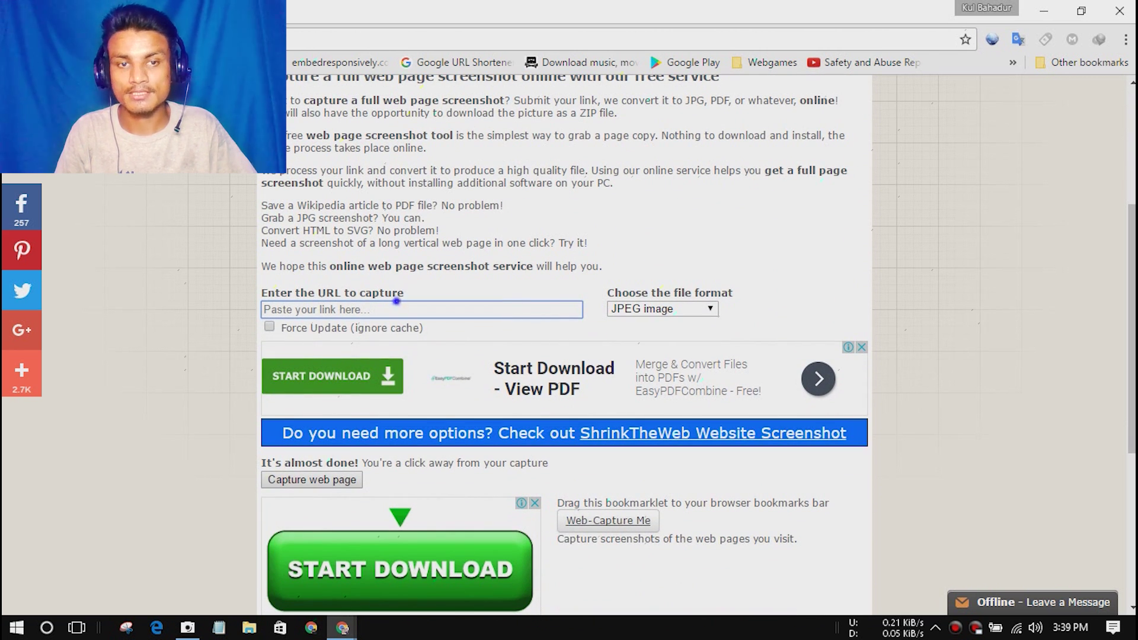
pyautogui.rightClick(396, 304)
pyautogui.rightClick(360, 309)
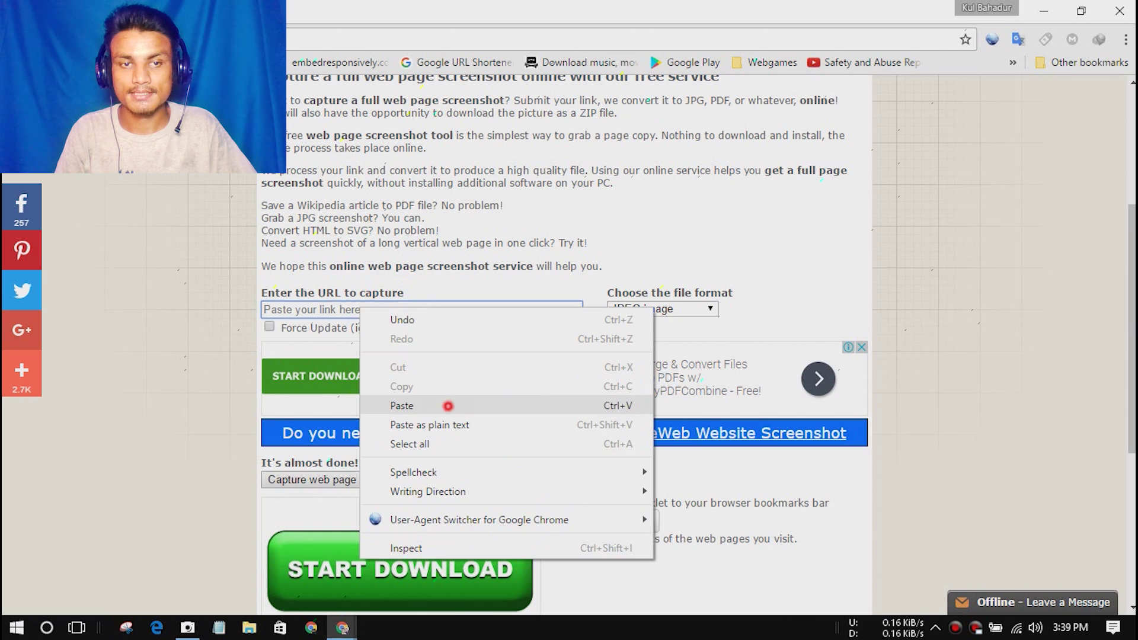
pyautogui.click(447, 404)
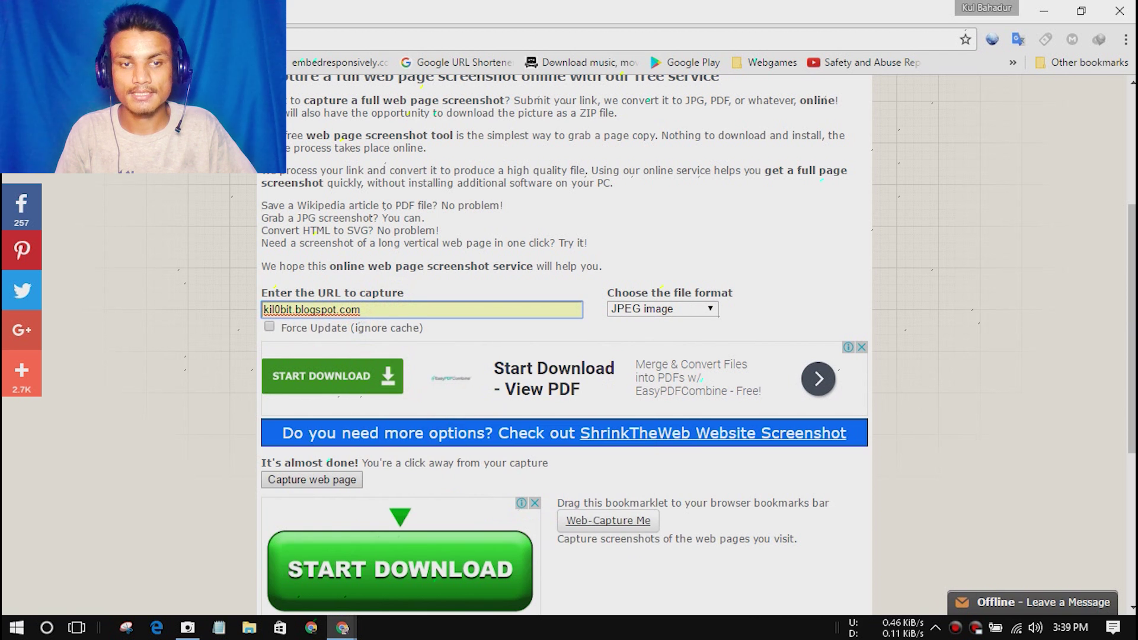
pyautogui.scroll(-1, 400, 570)
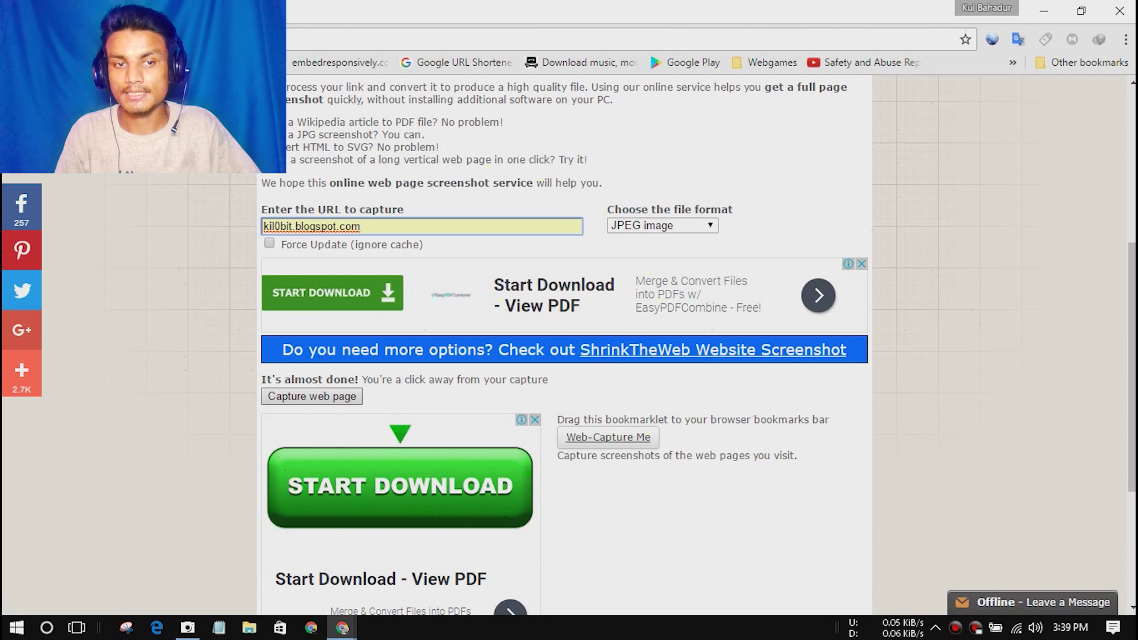
# Capture kil0bit.blogspot.com, view the full-size screenshot, then go back.
pyautogui.click(325, 397)
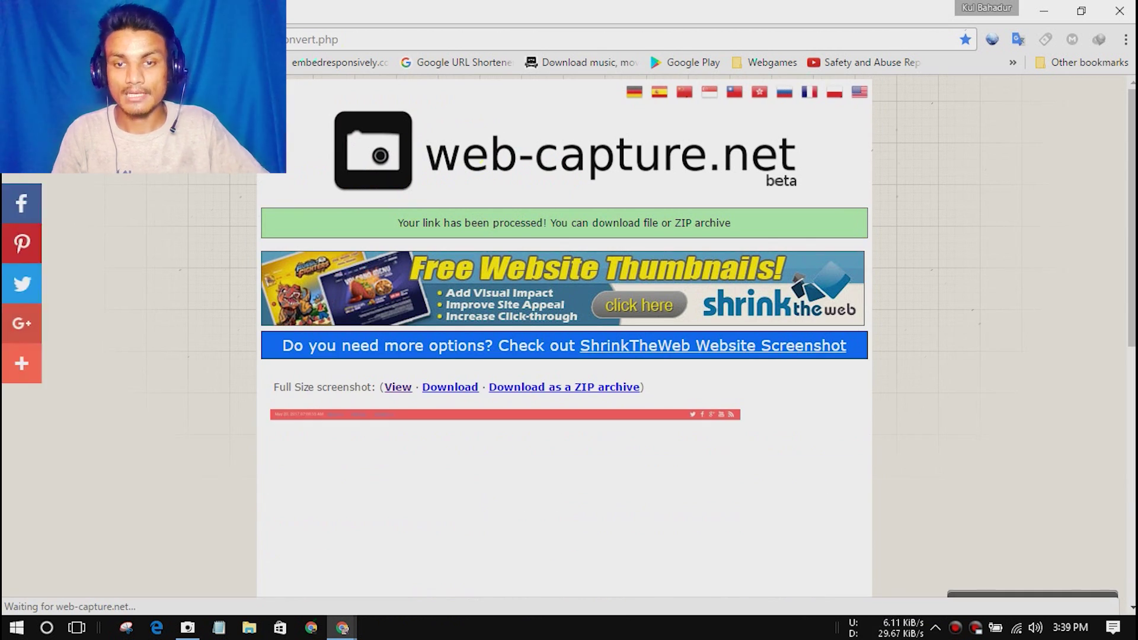
pyautogui.scroll(-3, 697, 344)
pyautogui.scroll(-3, 563, 344)
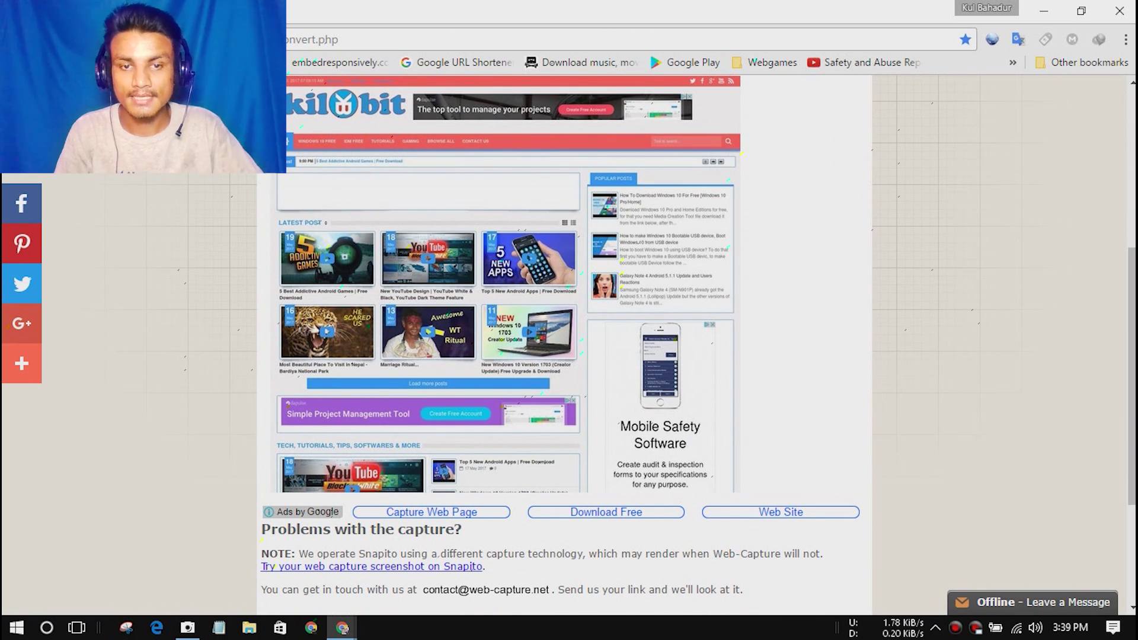
pyautogui.scroll(3, 563, 344)
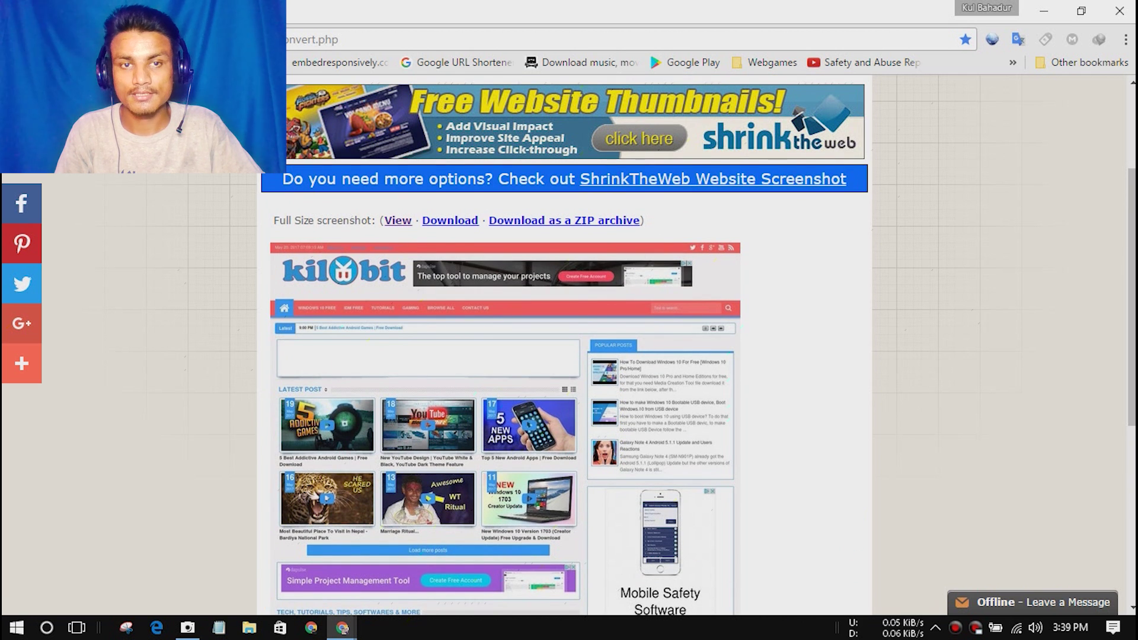
pyautogui.click(398, 220)
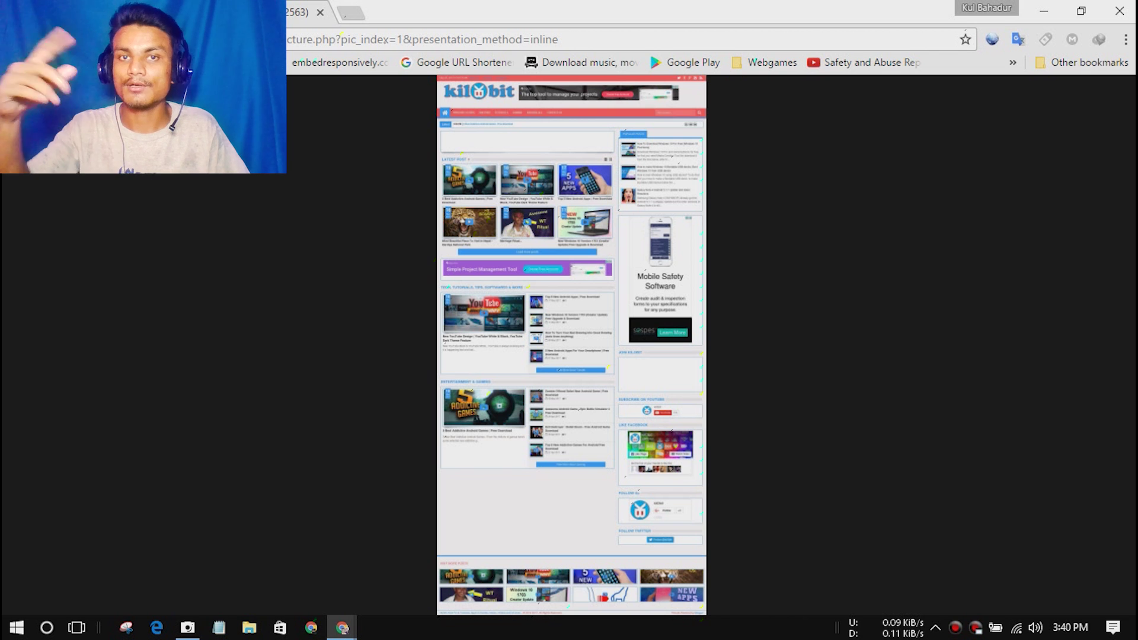
pyautogui.hotkey('alt', 'Left')
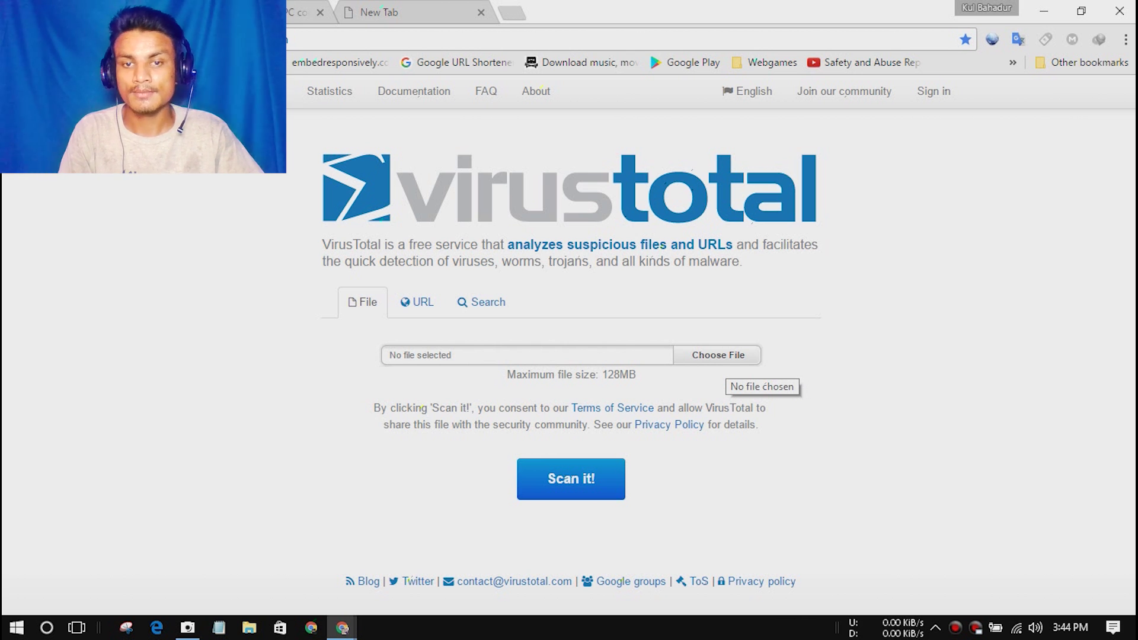
# Cancel the VirusTotal file picker and switch to the URL scanning form.
pyautogui.click(726, 357)
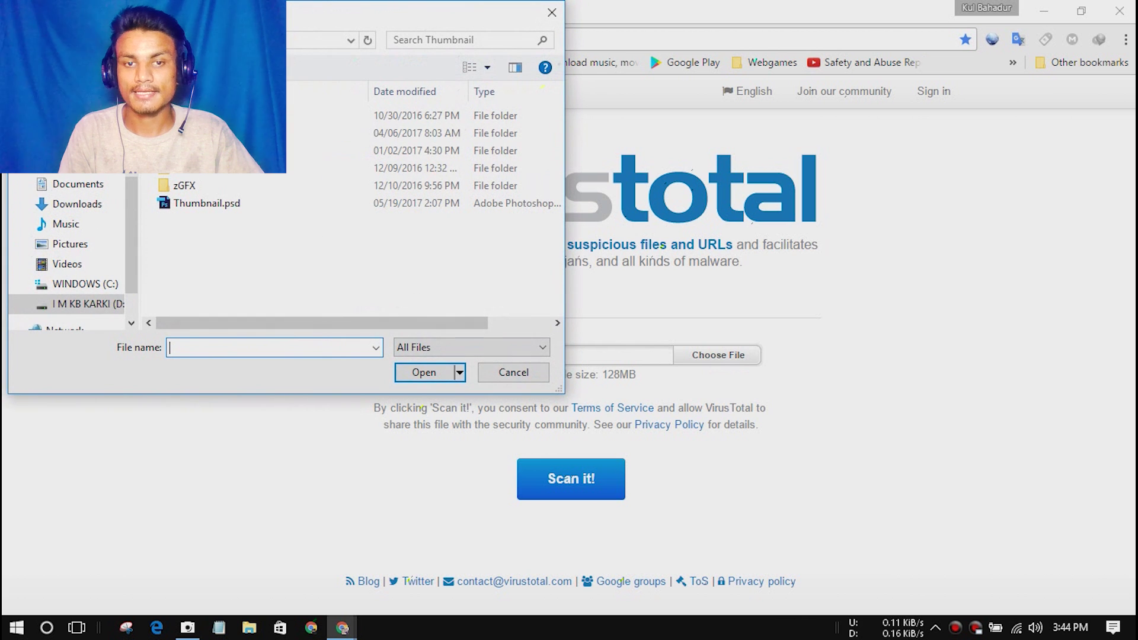
pyautogui.click(514, 373)
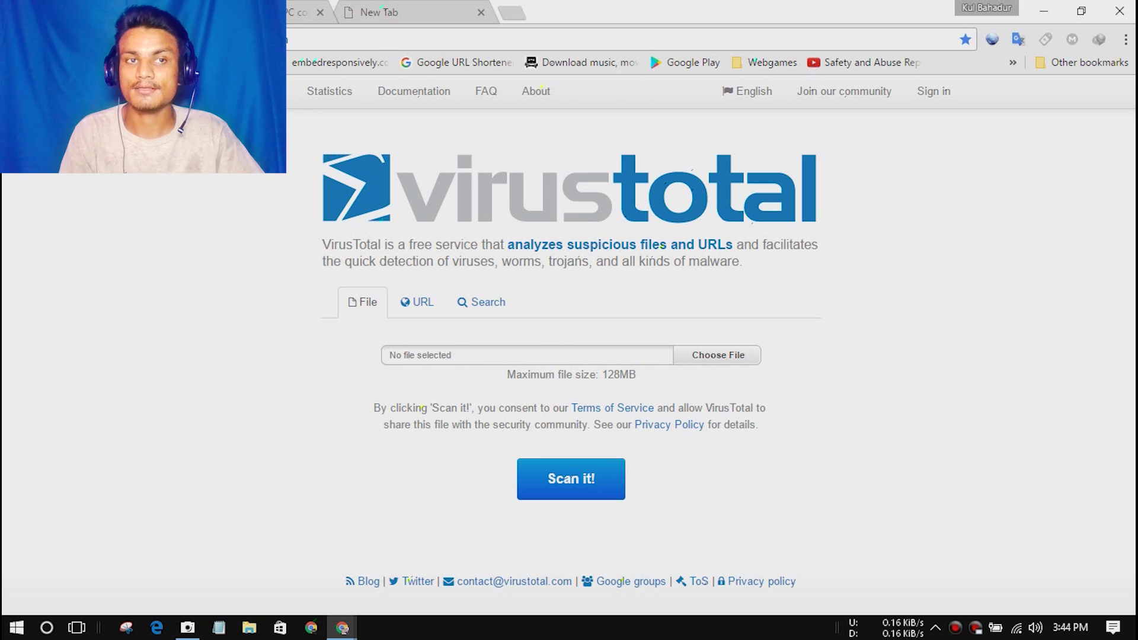
pyautogui.click(416, 302)
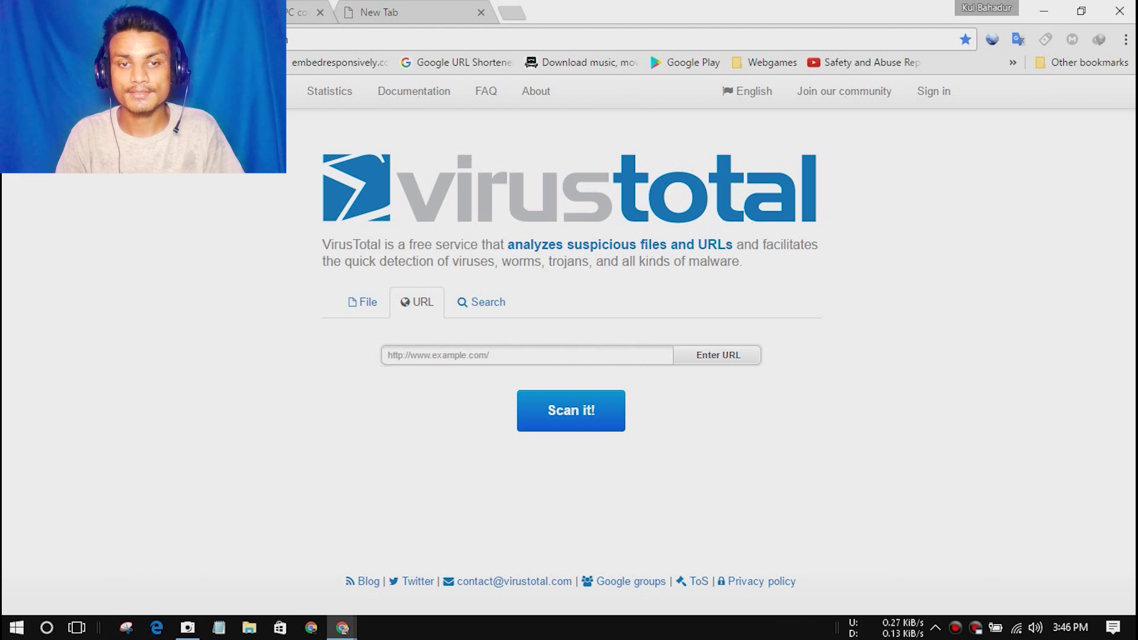
pyautogui.click(542, 357)
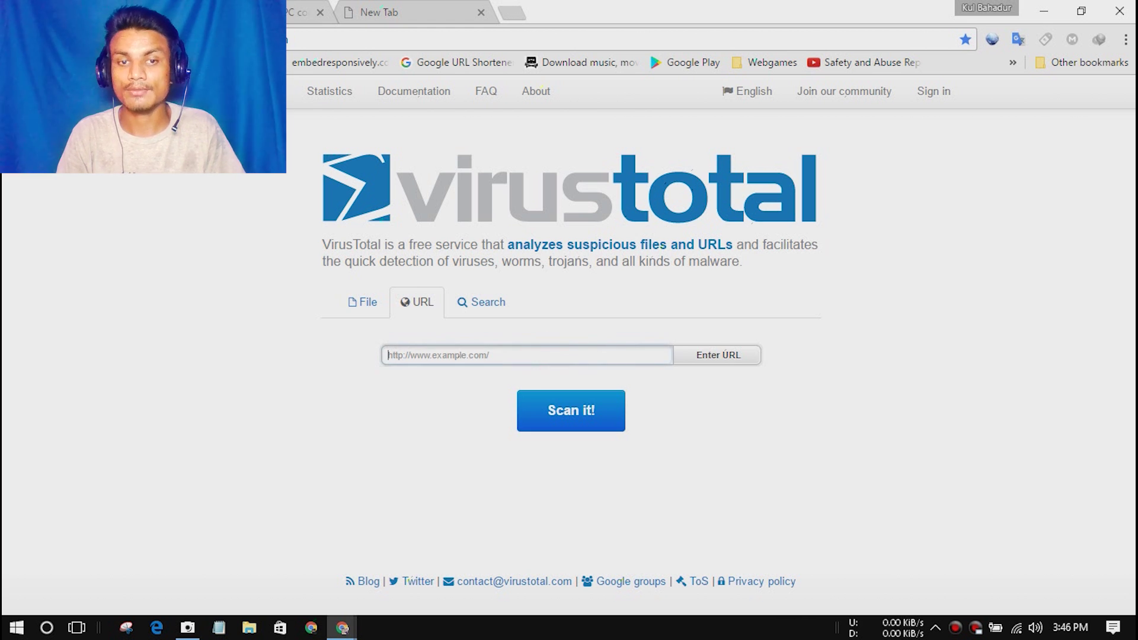
pyautogui.rightClick(475, 353)
pyautogui.click(521, 454)
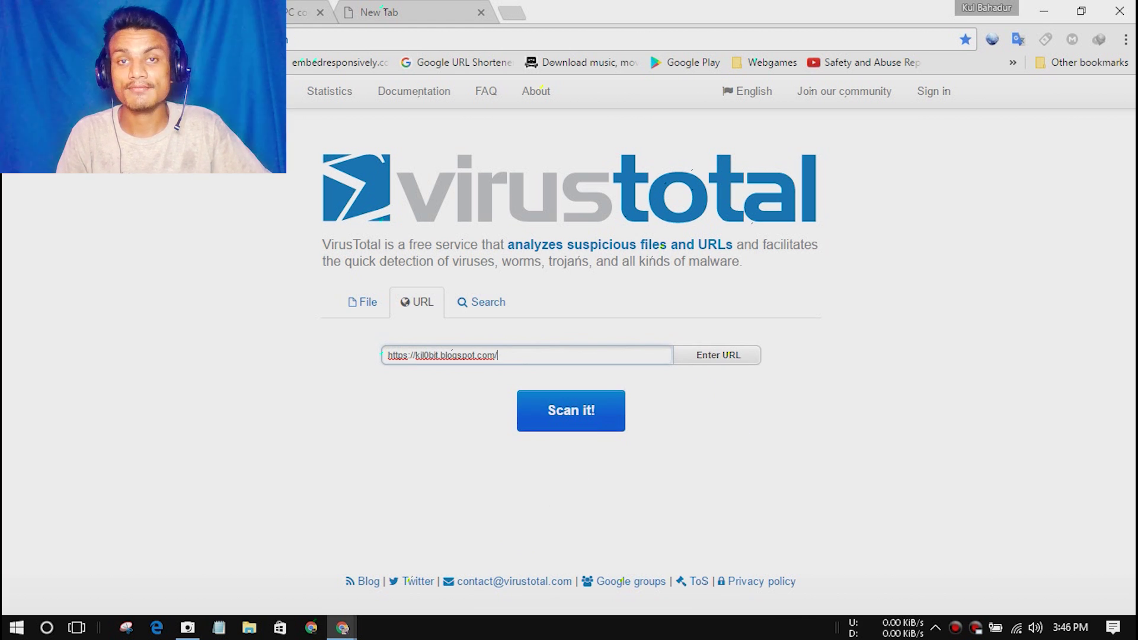
pyautogui.click(584, 413)
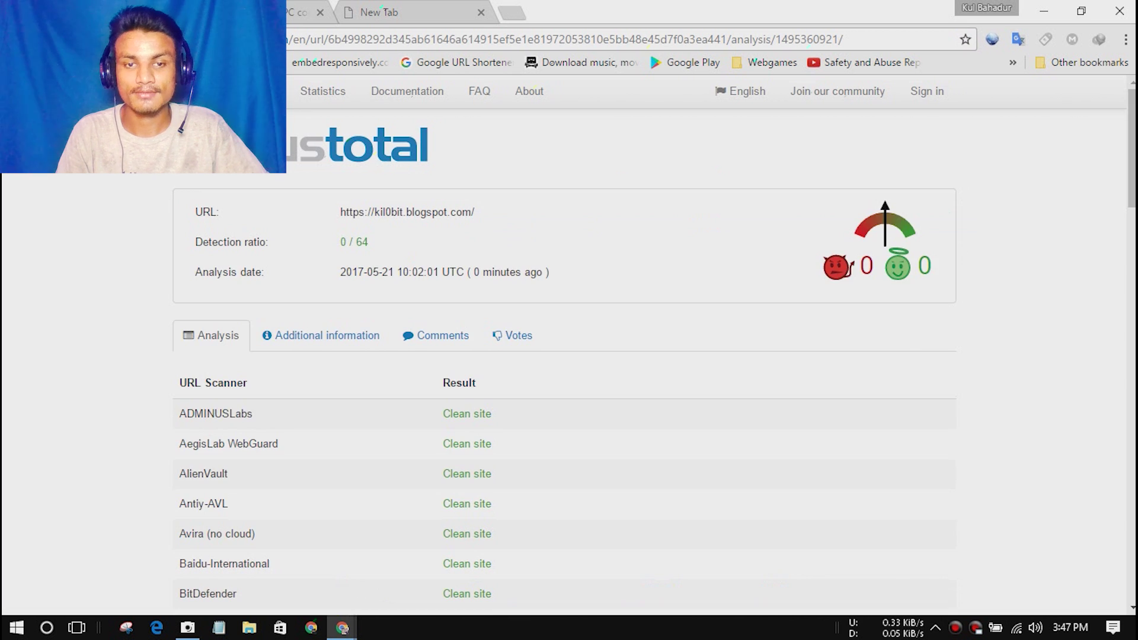
# Review the 0 / 64 clean scan results, then return to the empty URL form.
pyautogui.scroll(-3, 569, 356)
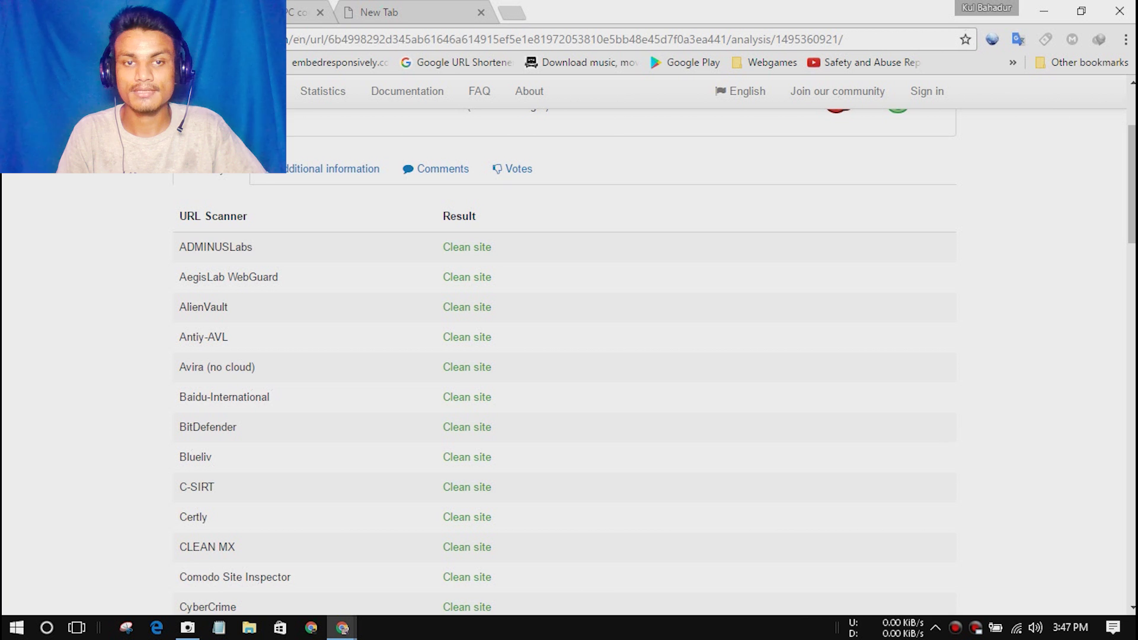
pyautogui.scroll(-10, 570, 356)
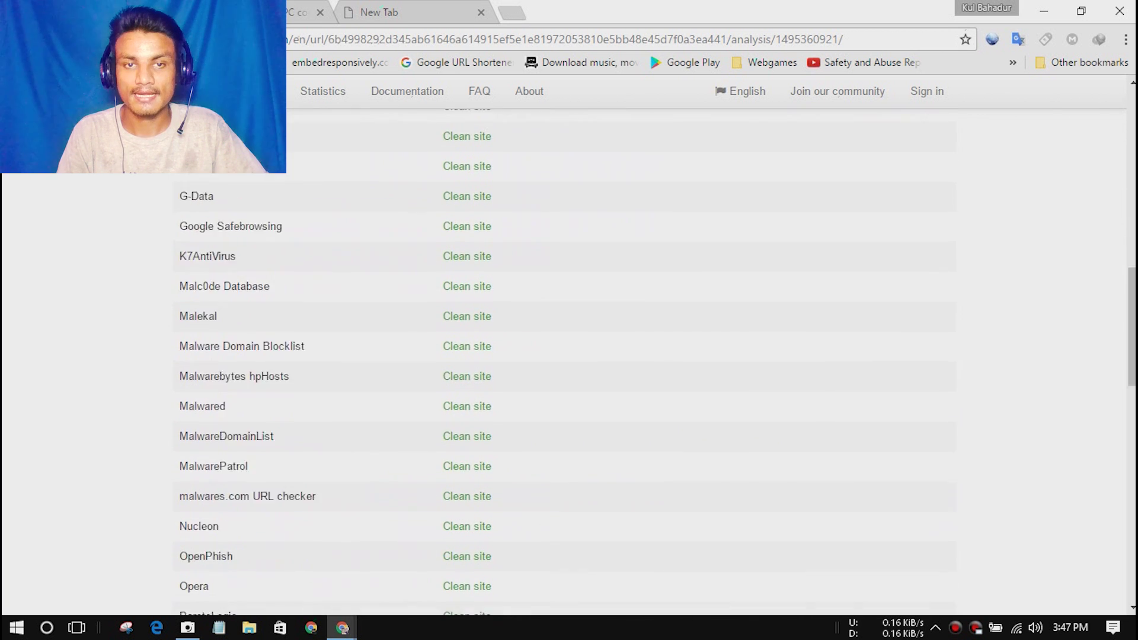
pyautogui.scroll(-5, 569, 355)
pyautogui.scroll(18, 569, 355)
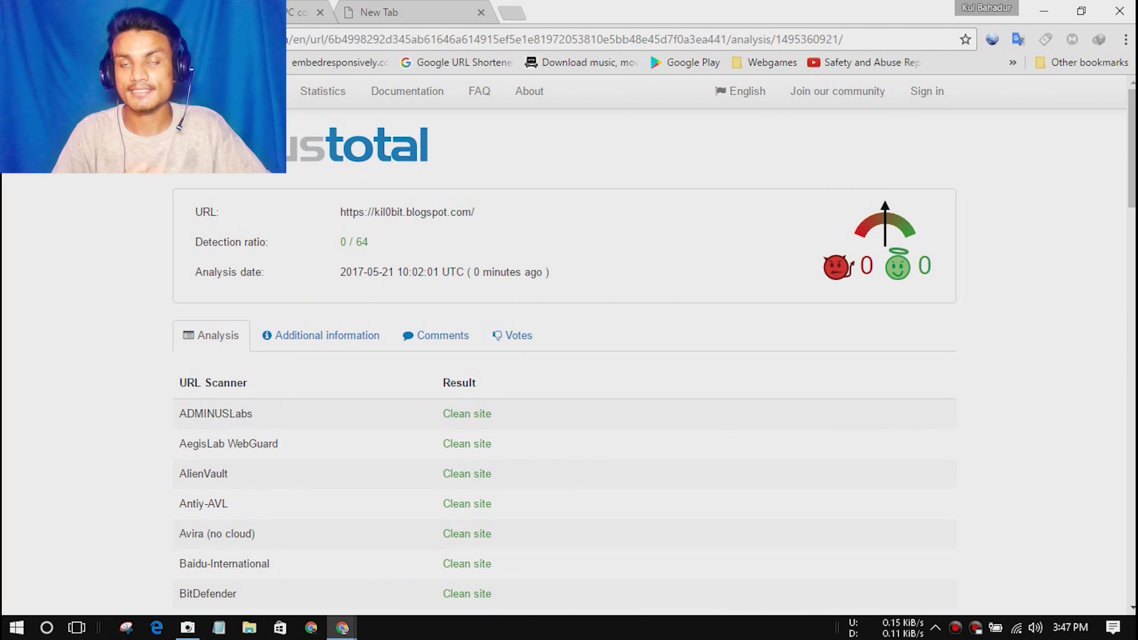
pyautogui.hotkey('alt', 'Left')
pyautogui.click(427, 293)
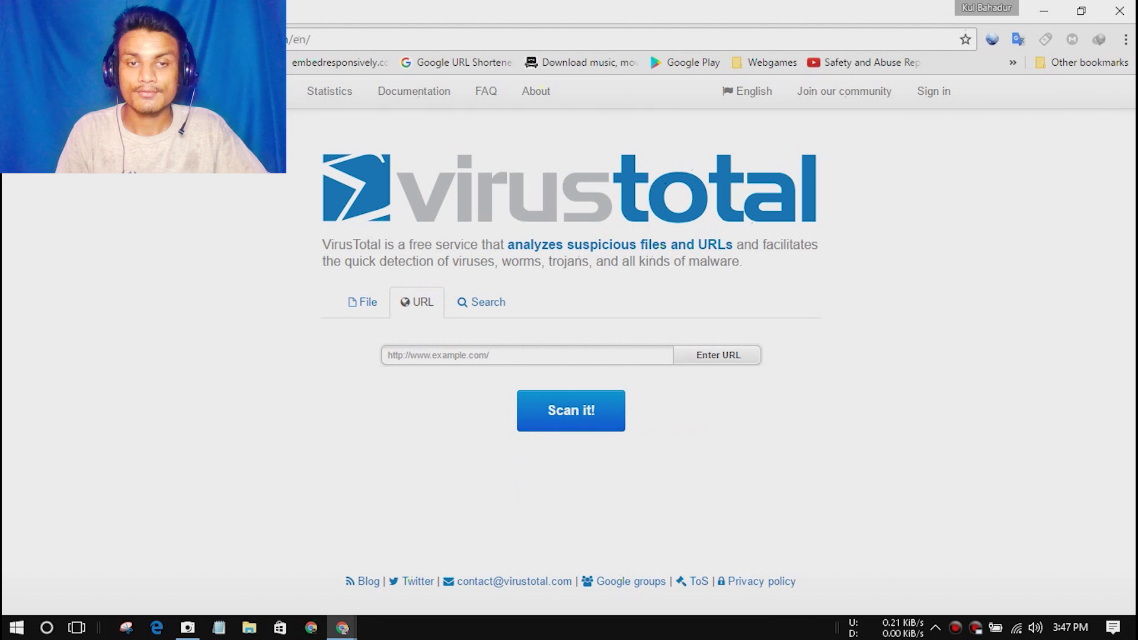
# Paste the uplod.ws download link into VirusTotal's URL field and submit it for scanning.
pyautogui.rightClick(465, 355)
pyautogui.click(514, 449)
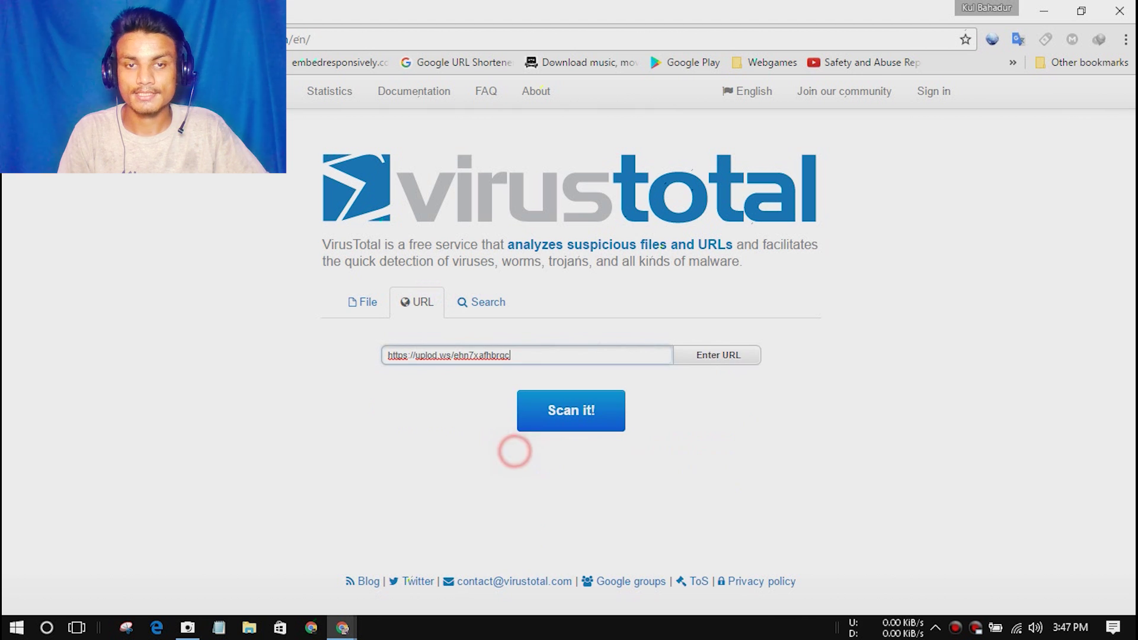
pyautogui.click(588, 411)
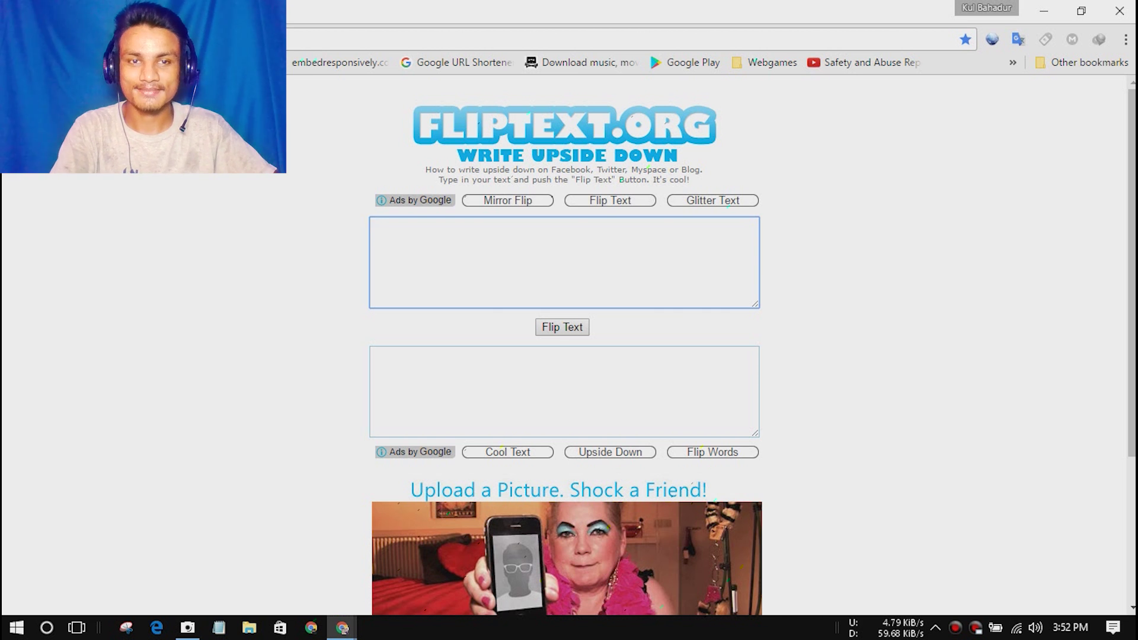
# Type 'Hello I AM KB ....' into the top box, fixing the 'Helo' typo.
pyautogui.write('Helo')
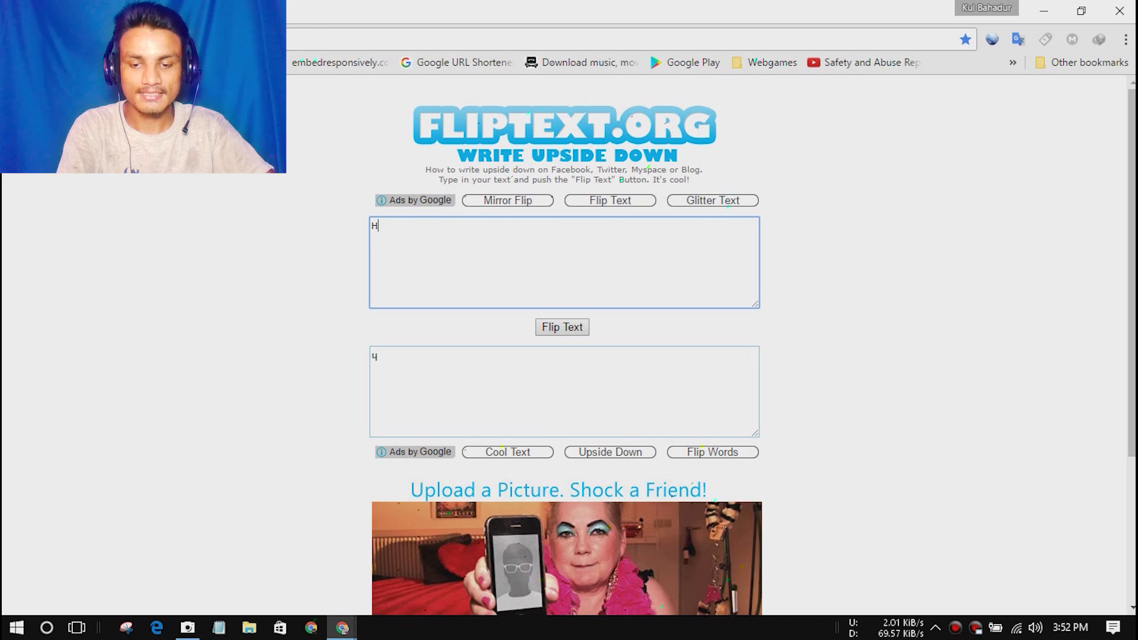
pyautogui.press('BackSpace')
pyautogui.press('BackSpace')
pyautogui.write('lo I ')
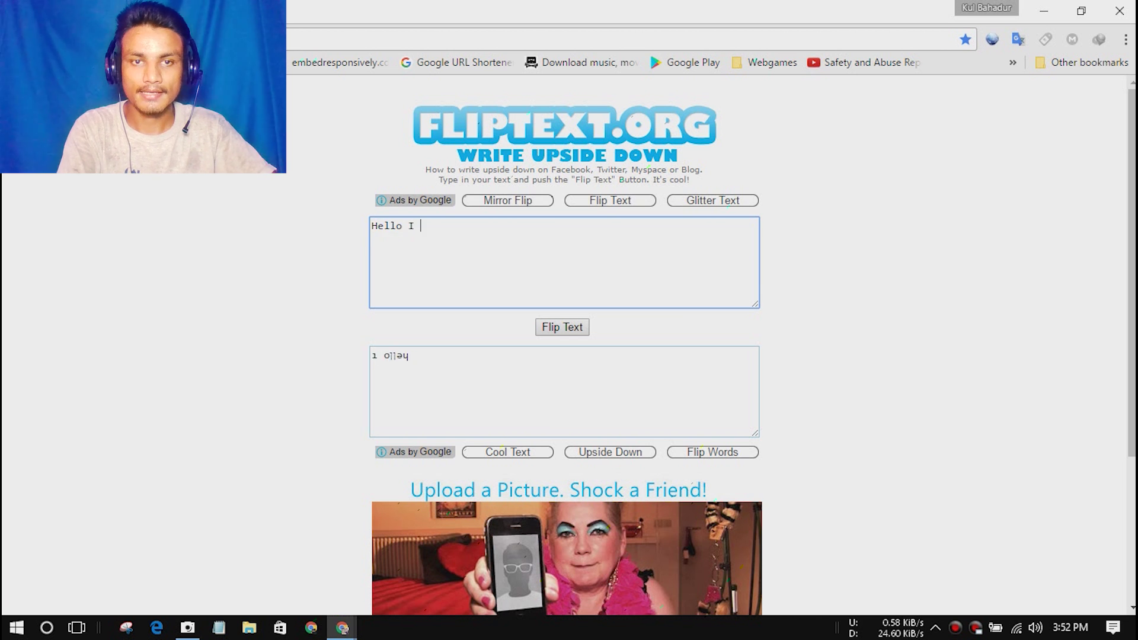
pyautogui.write('AM KB ')
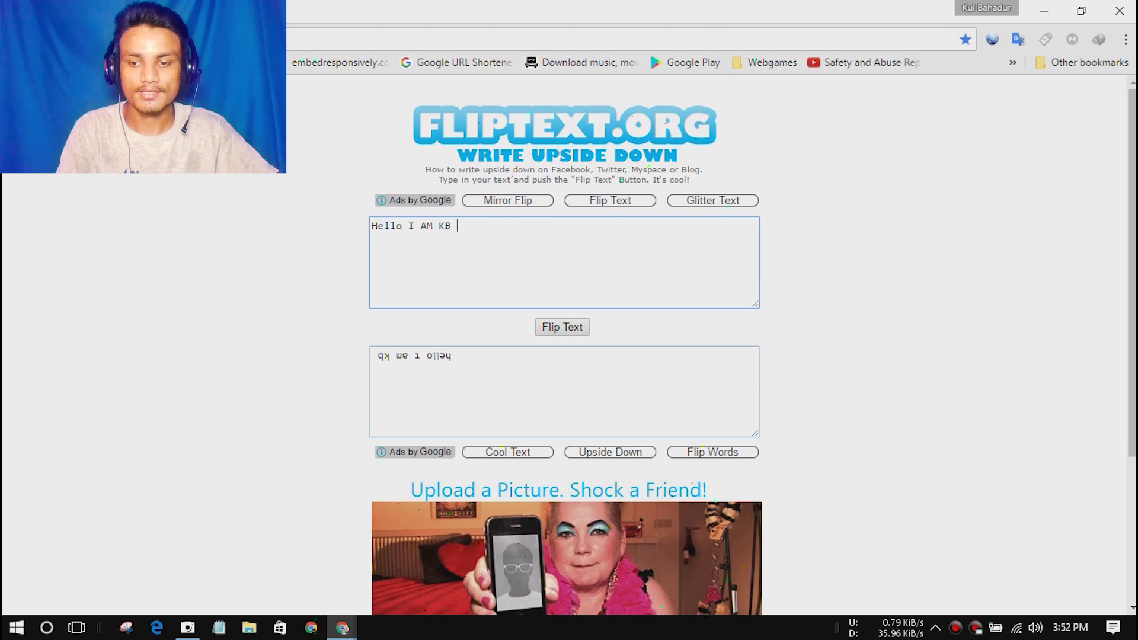
pyautogui.write('....')
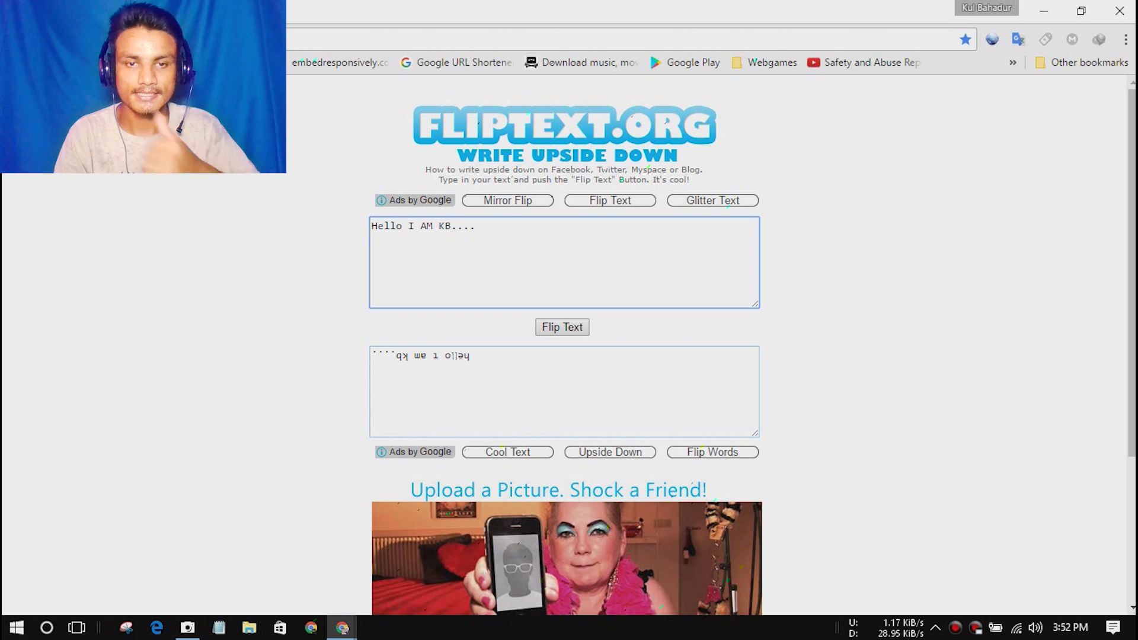
# Select the whole upside-down output line in the lower box.
pyautogui.moveTo(427, 355); pyautogui.dragTo(372, 356)
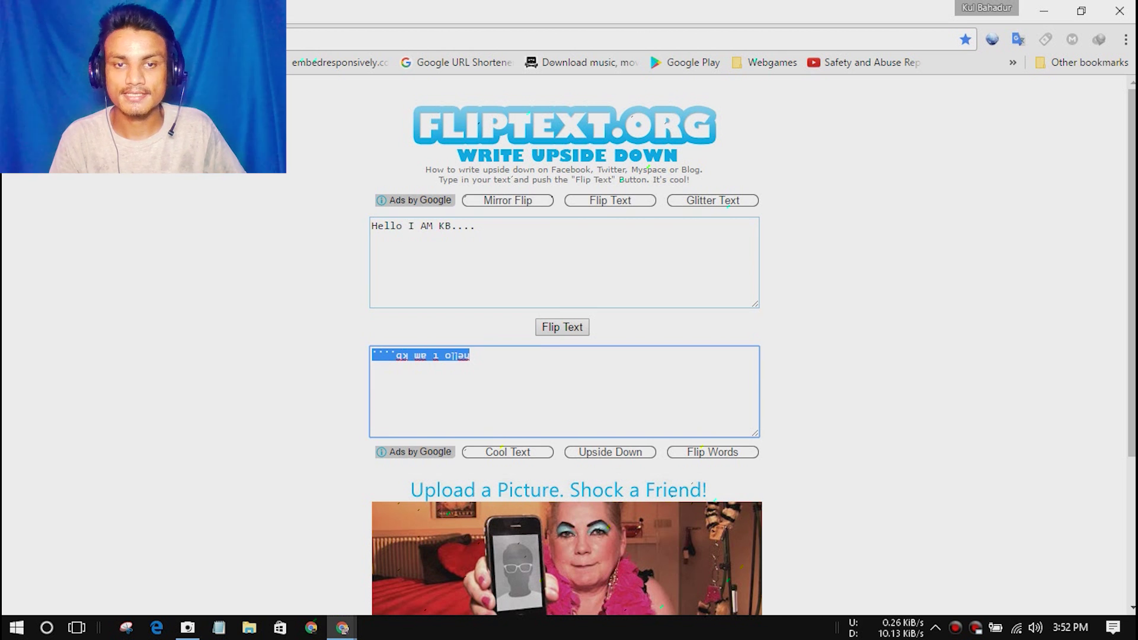
pyautogui.click(490, 358)
pyautogui.click(372, 227)
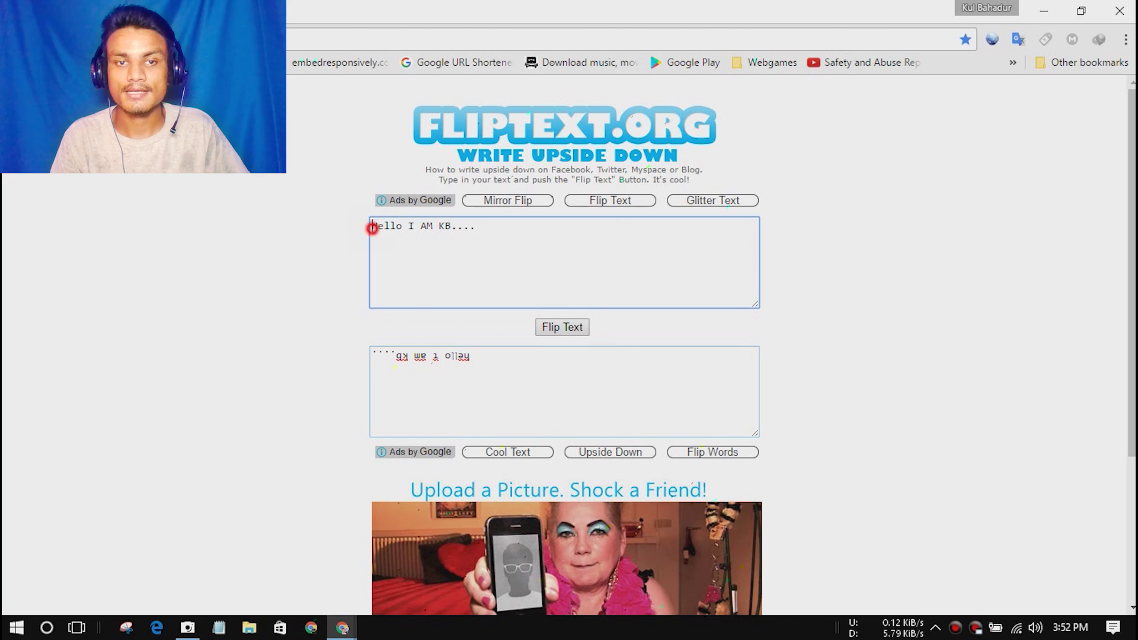
pyautogui.moveTo(371, 227); pyautogui.dragTo(475, 226)
pyautogui.click(490, 354)
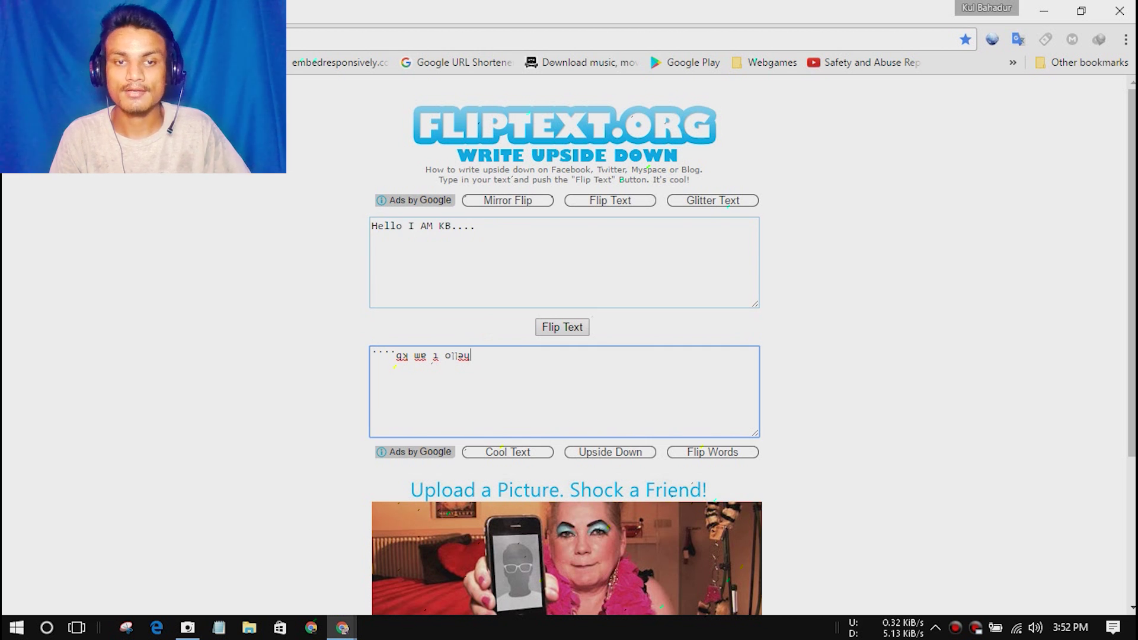
pyautogui.moveTo(490, 358); pyautogui.dragTo(396, 356)
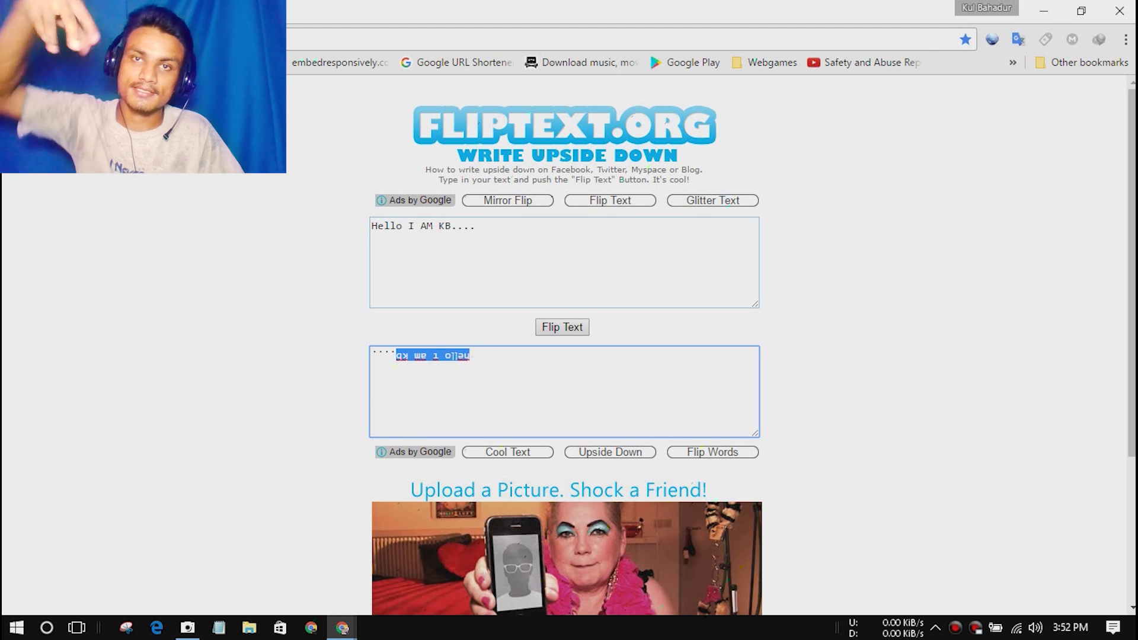
pyautogui.hotkey('ctrl', 'a')
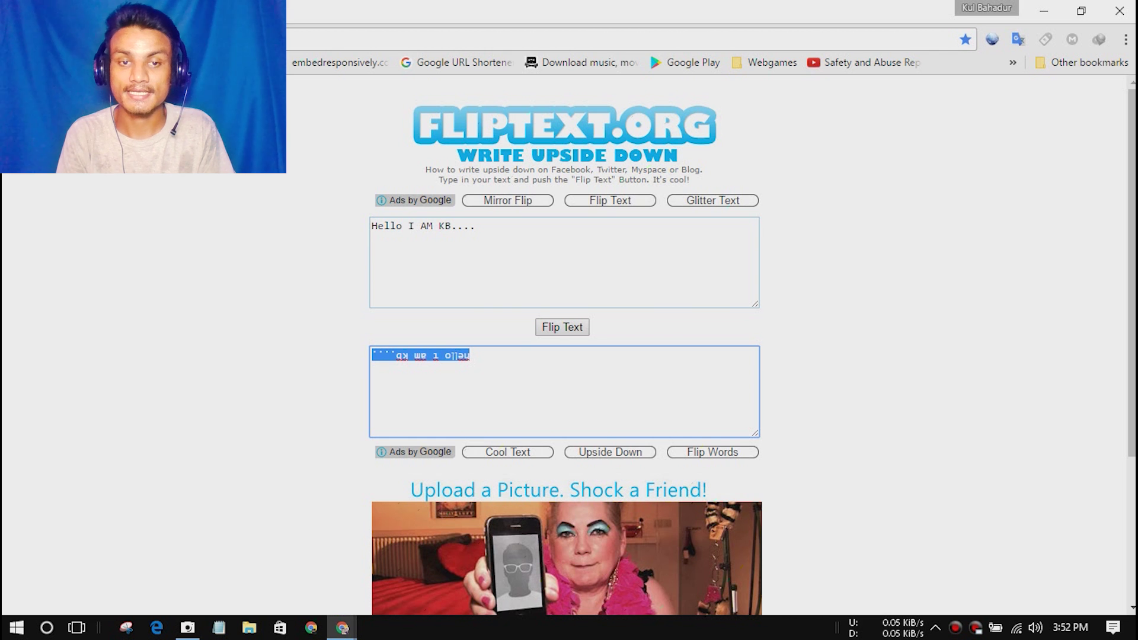